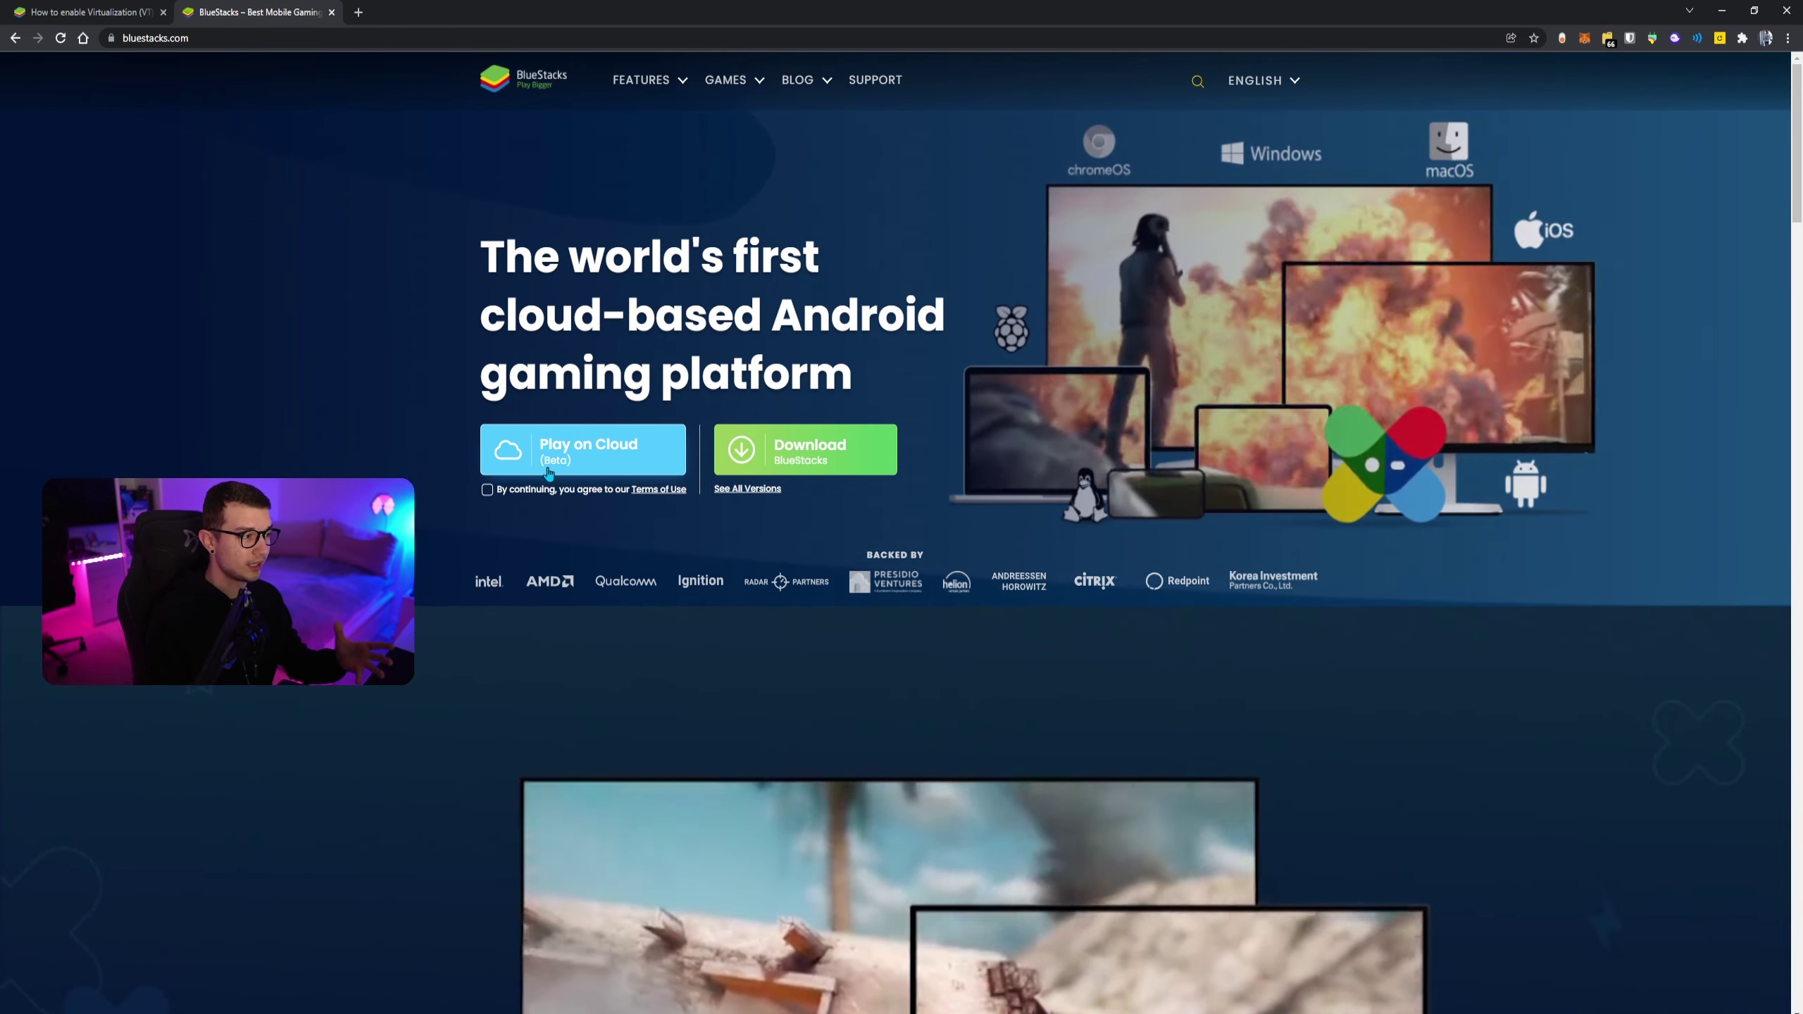
# - Look through the BlueStacks homepage, from the cloud gaming features to the latest and upcoming games
pyautogui.scroll(-4, 426, 565)
pyautogui.scroll(-16, 425, 565)
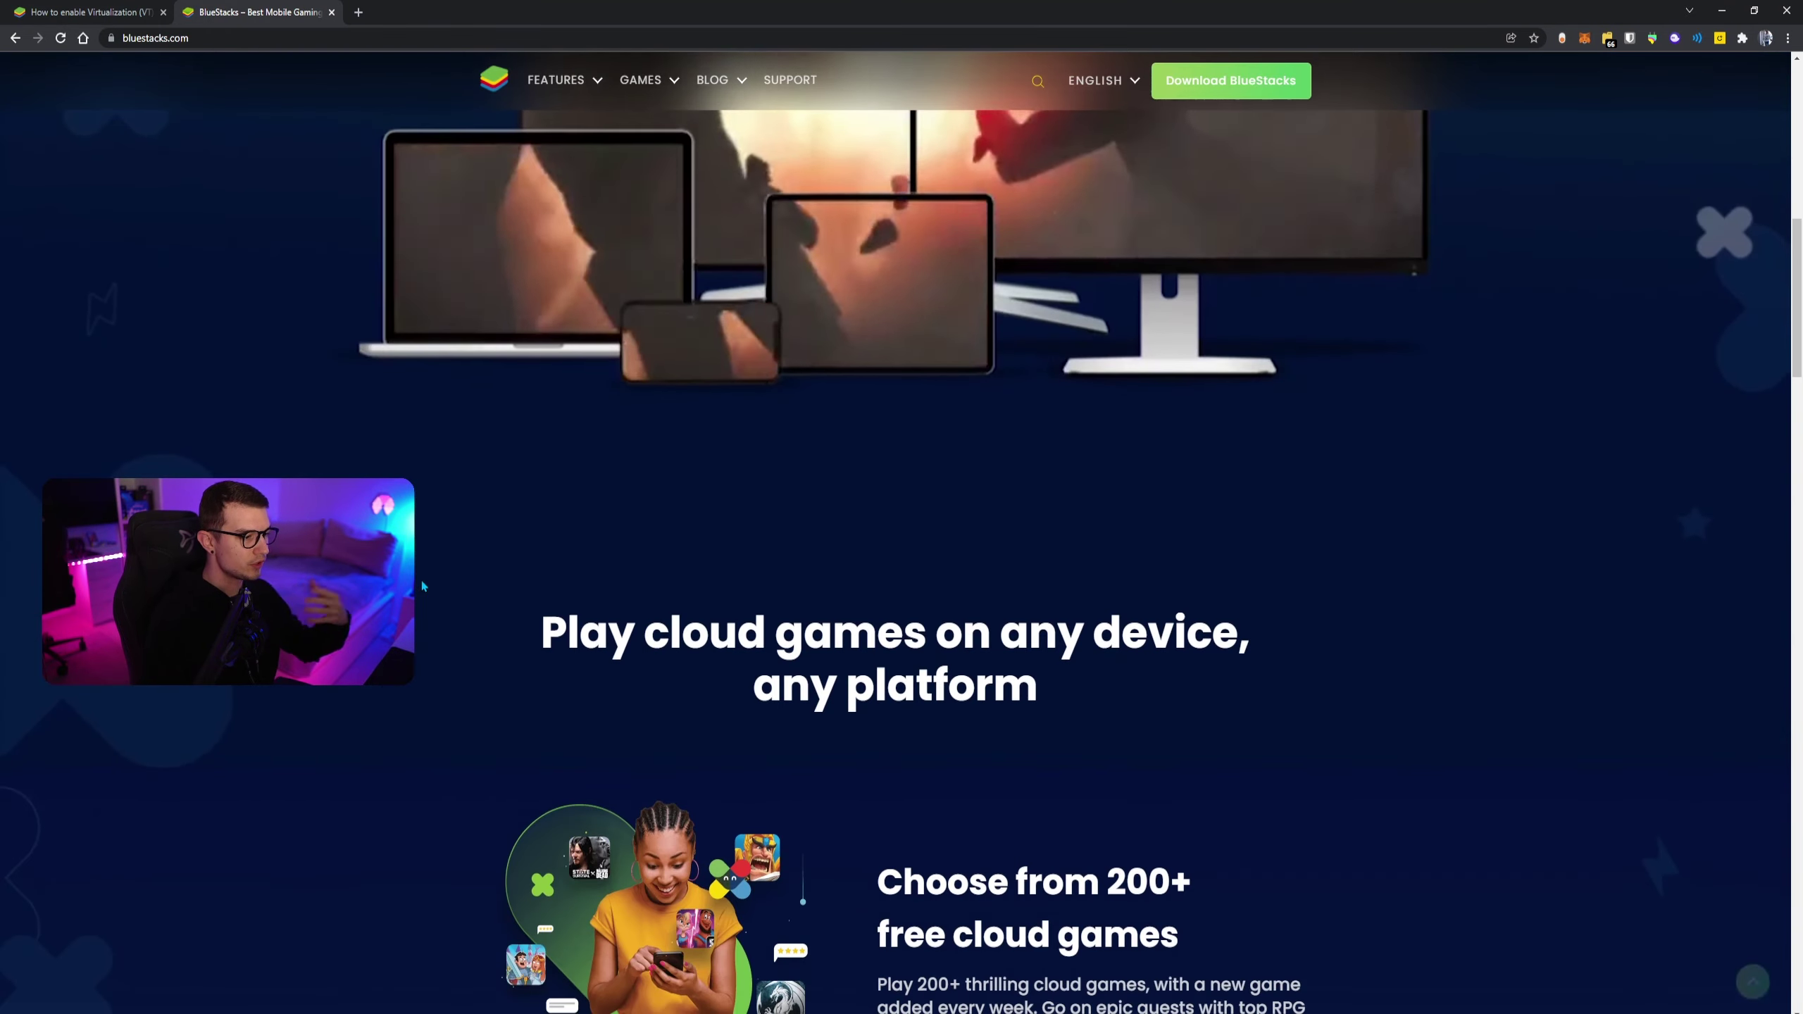
pyautogui.scroll(-6, 424, 565)
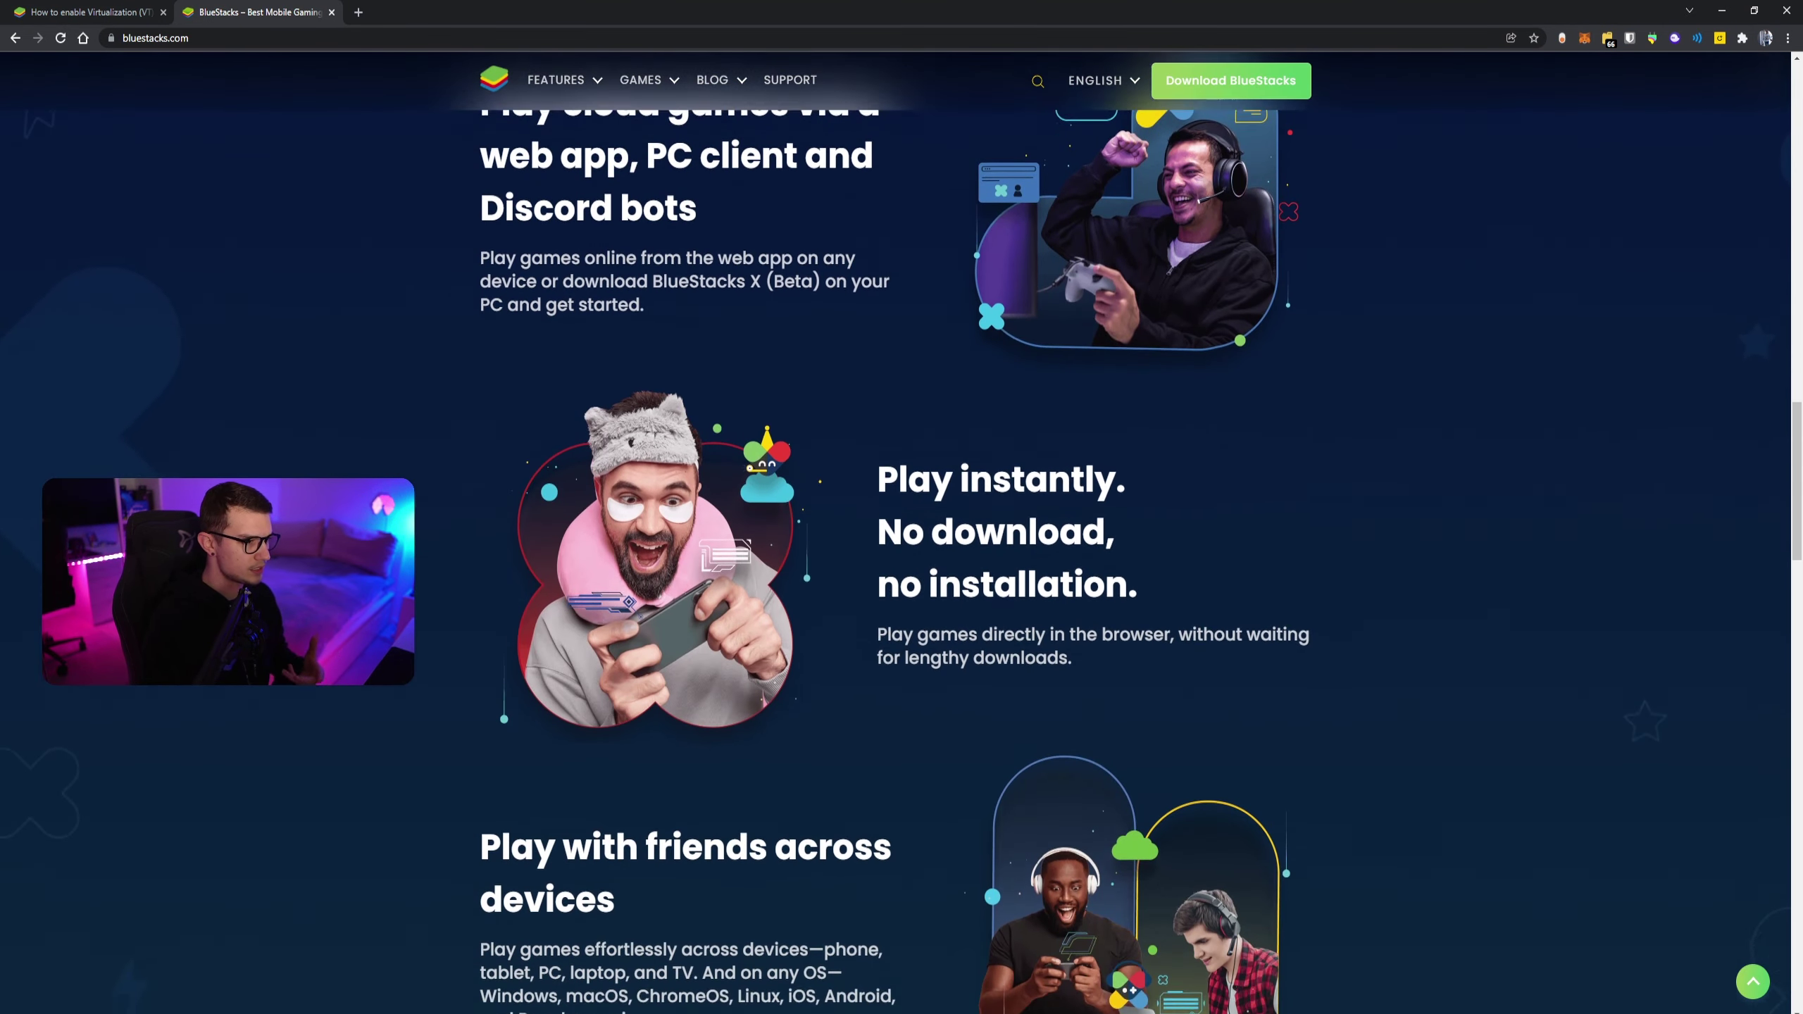
pyautogui.scroll(3, 865, 565)
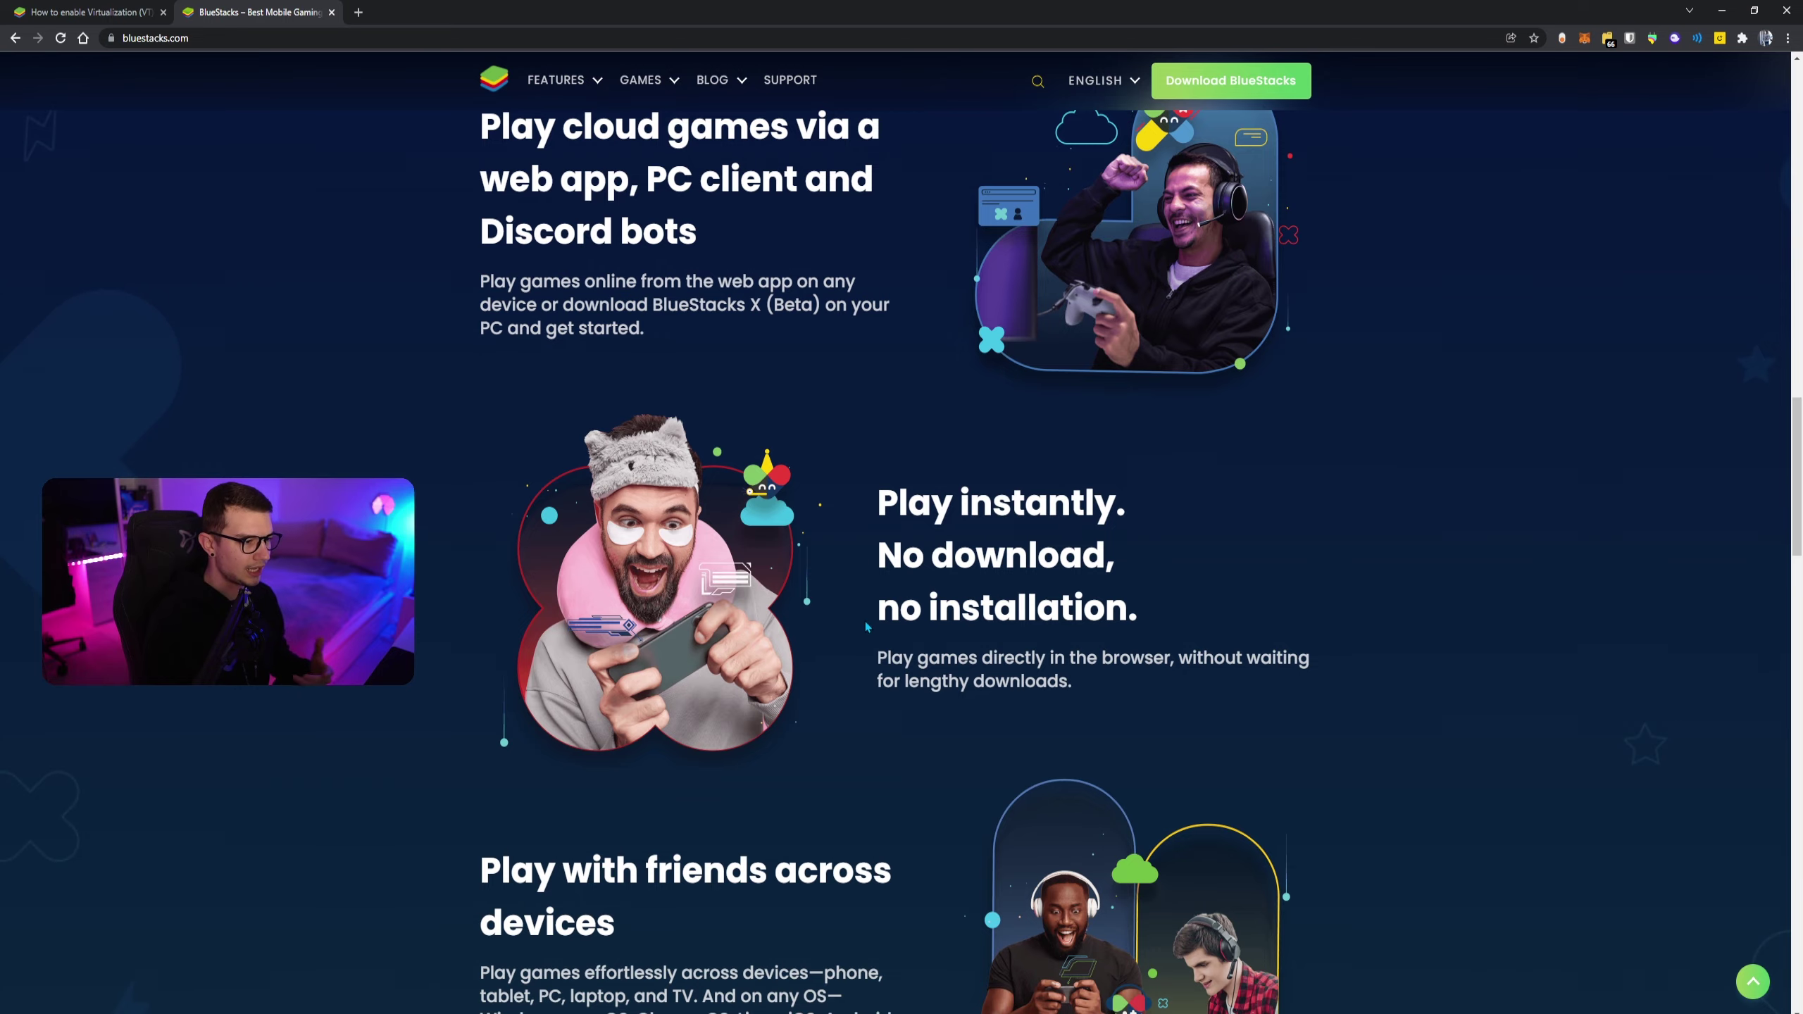
pyautogui.scroll(-9, 865, 565)
pyautogui.scroll(8, 865, 565)
pyautogui.scroll(-10, 972, 856)
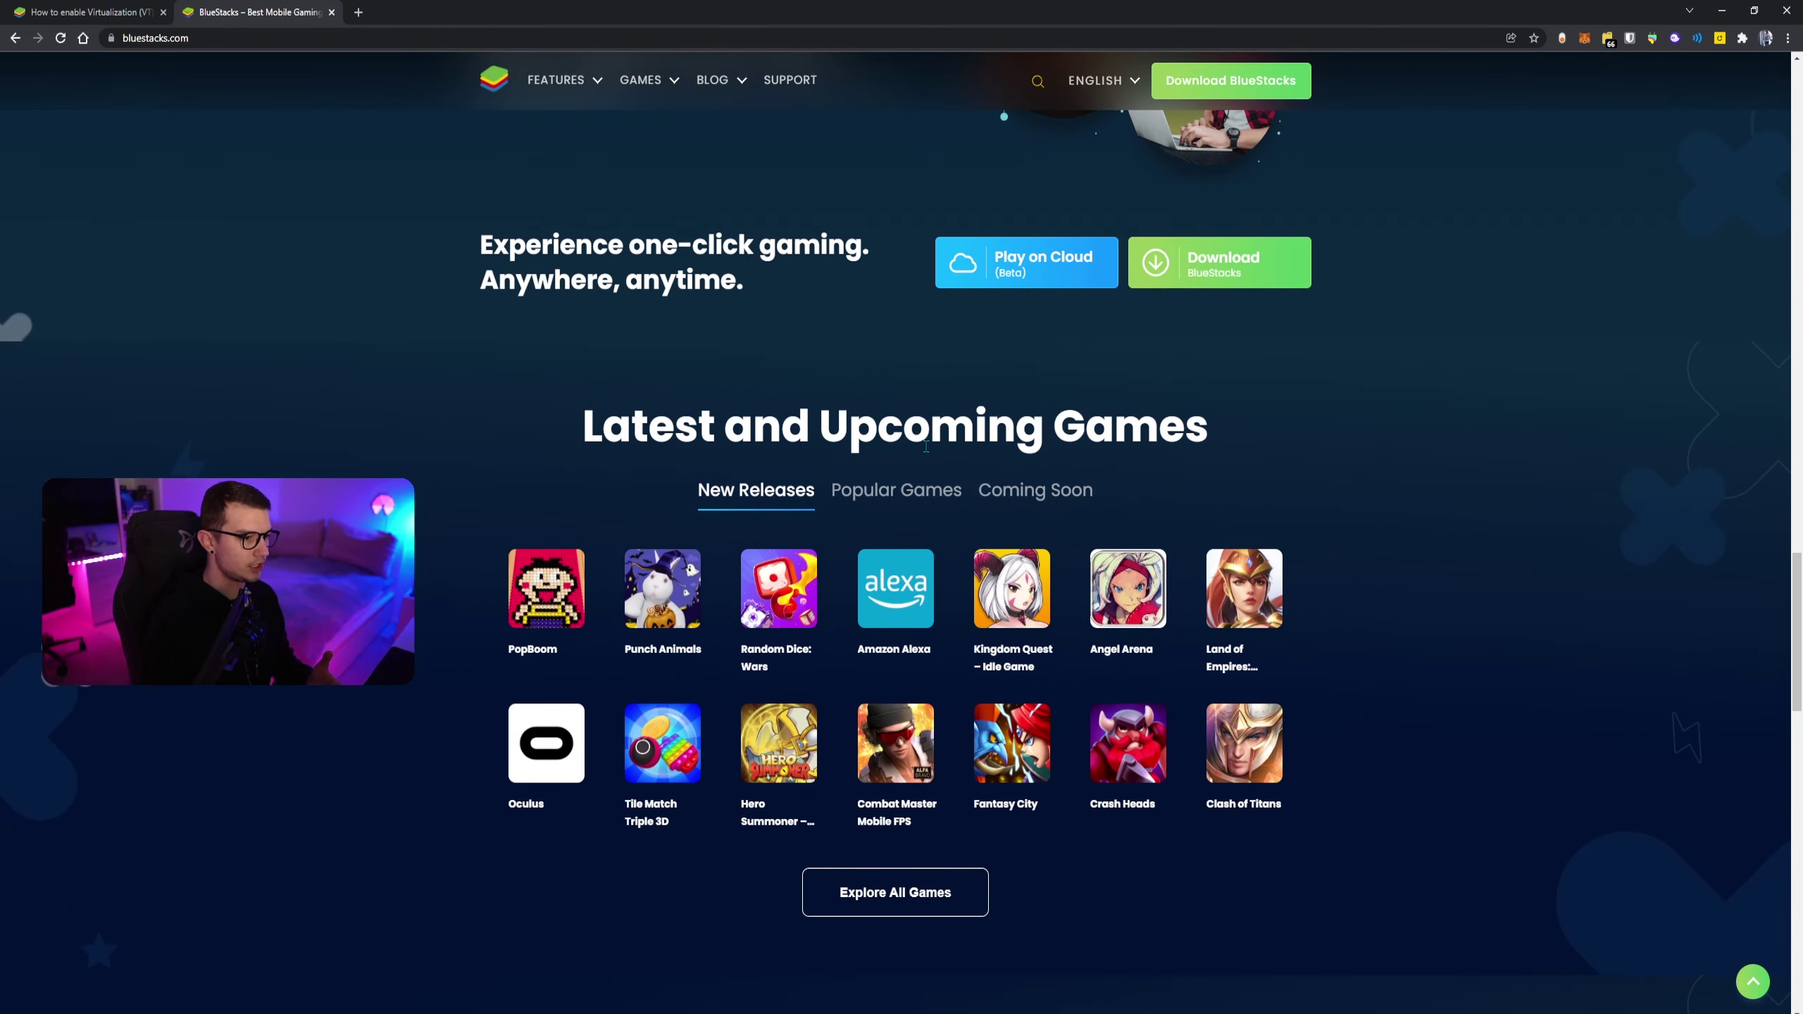
pyautogui.scroll(15, 462, 775)
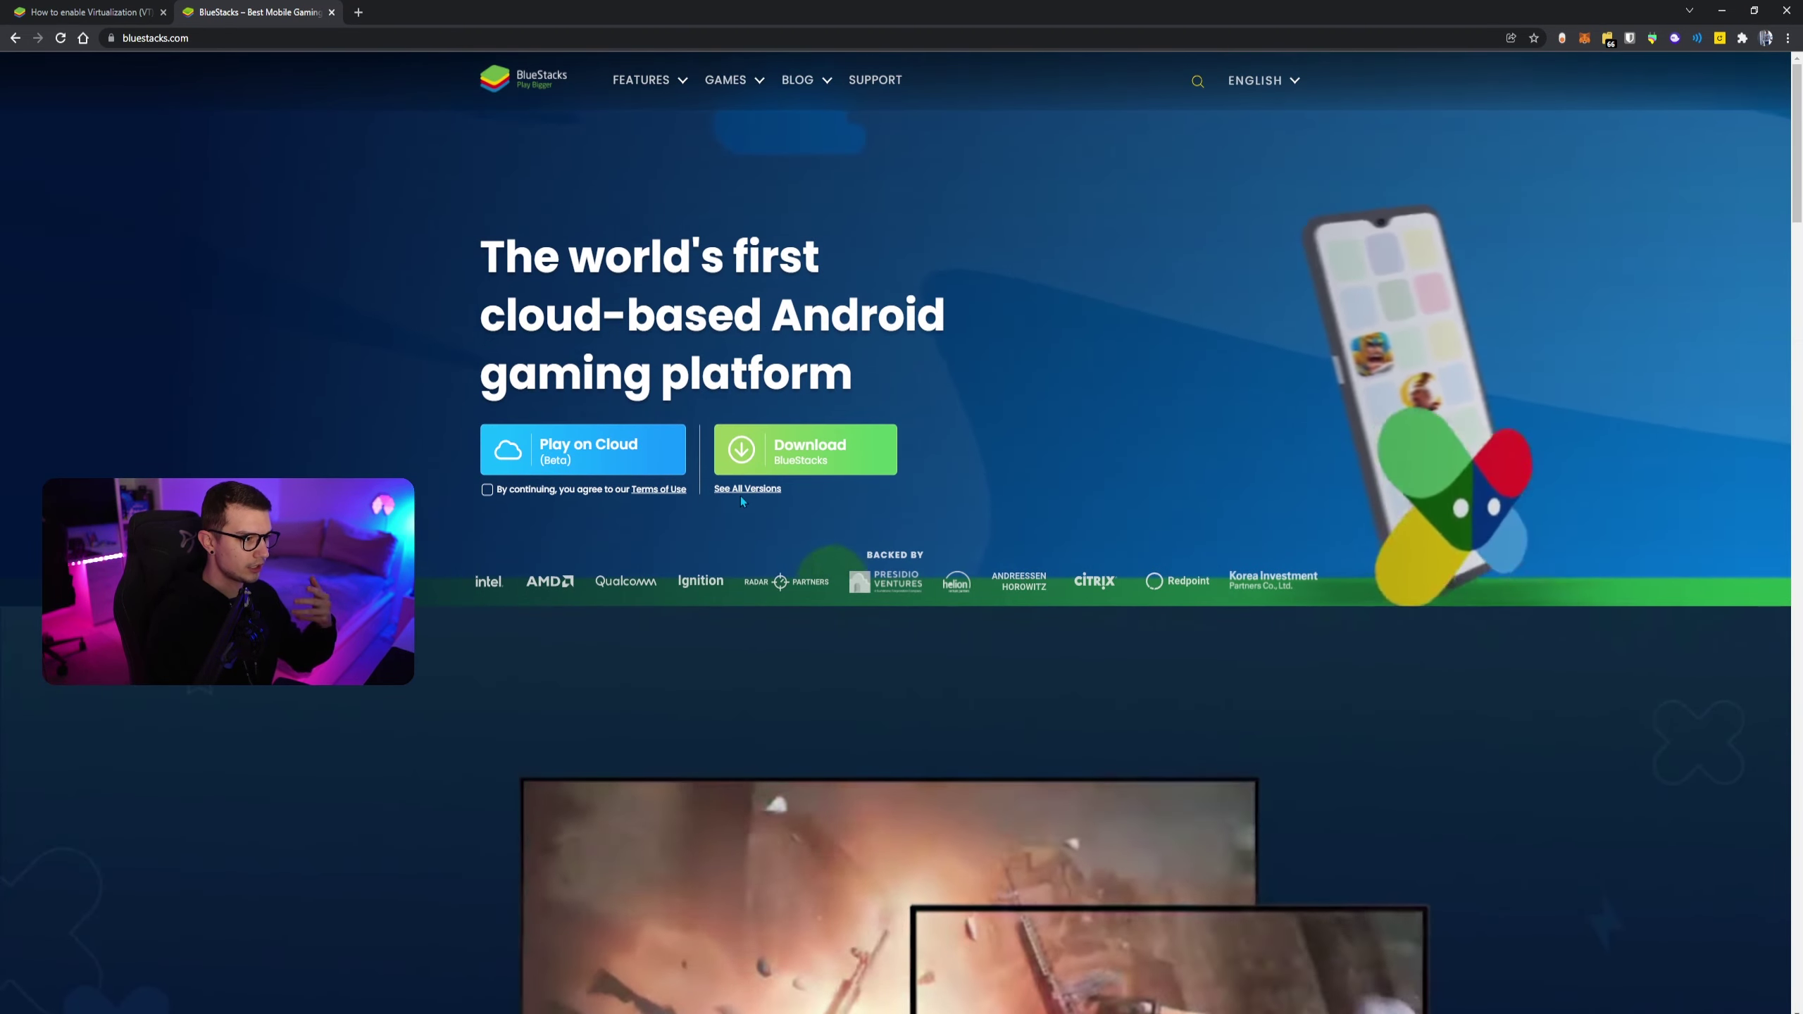
# - Open the page of all BlueStacks versions and review the BlueStacks X, BlueStacks 5 and BlueStacks 4 downloads
pyautogui.click(745, 490)
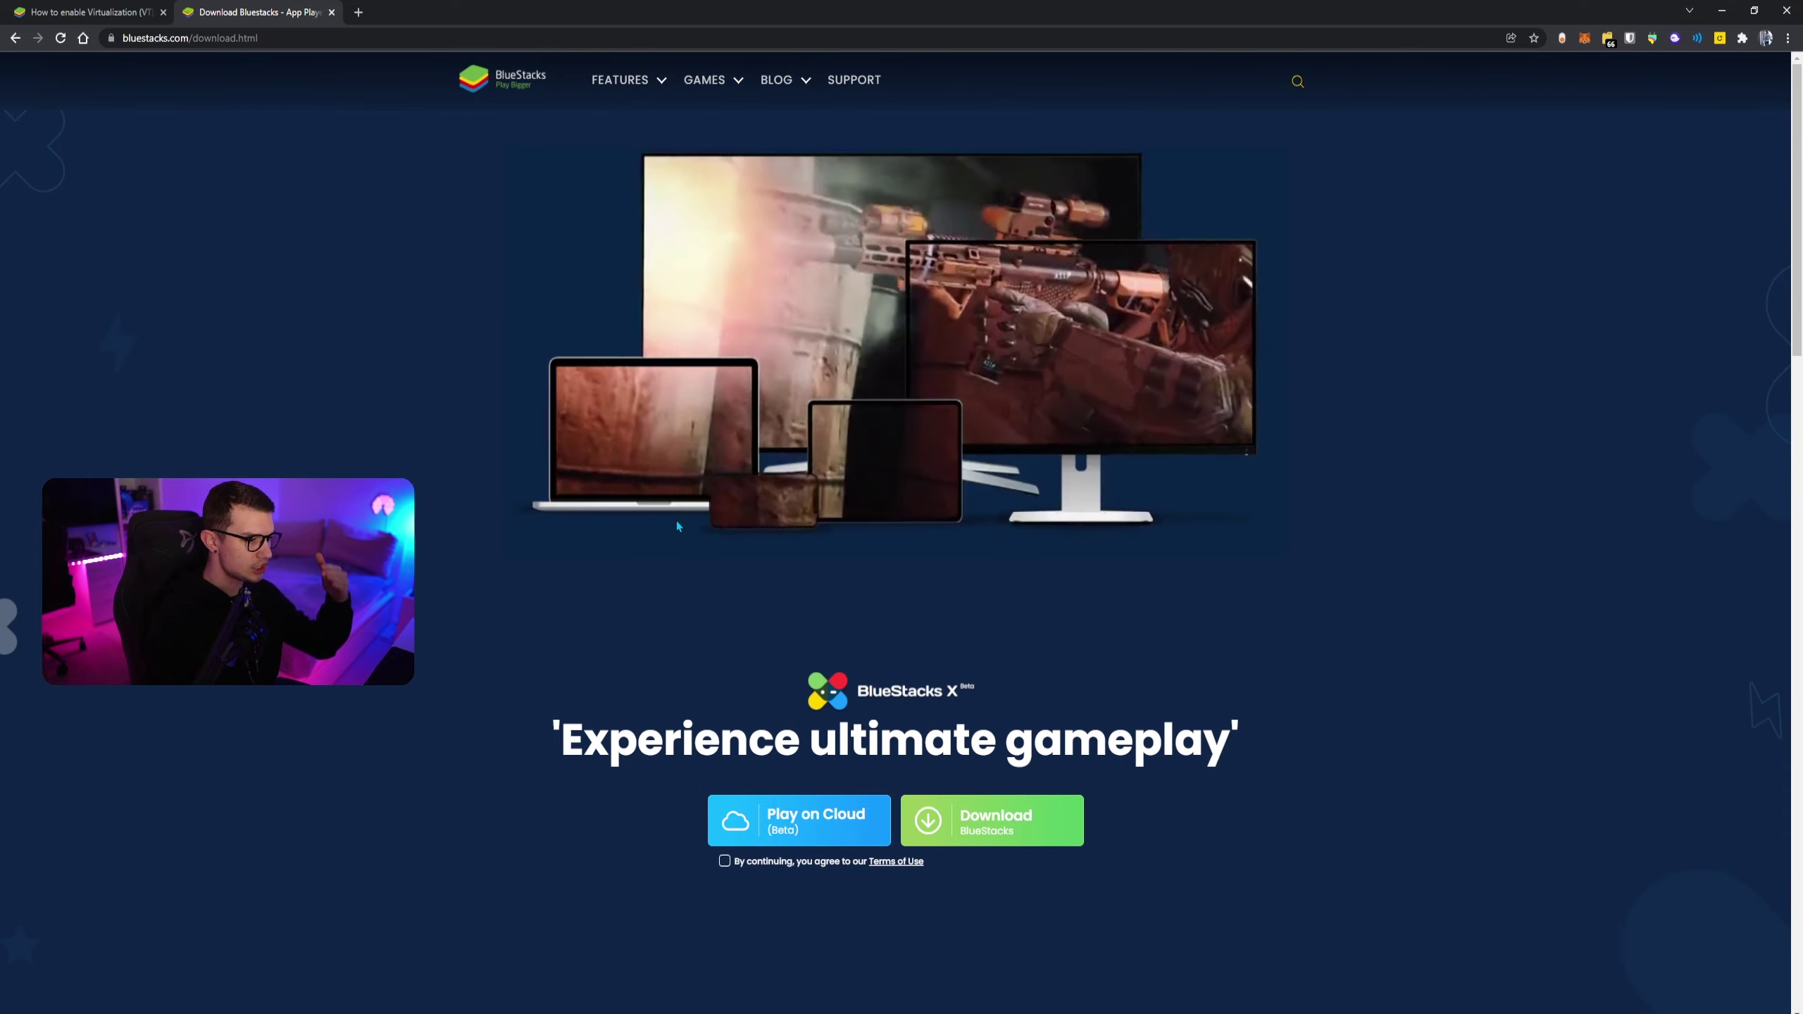
pyautogui.scroll(-8, 676, 521)
pyautogui.scroll(-1, 950, 434)
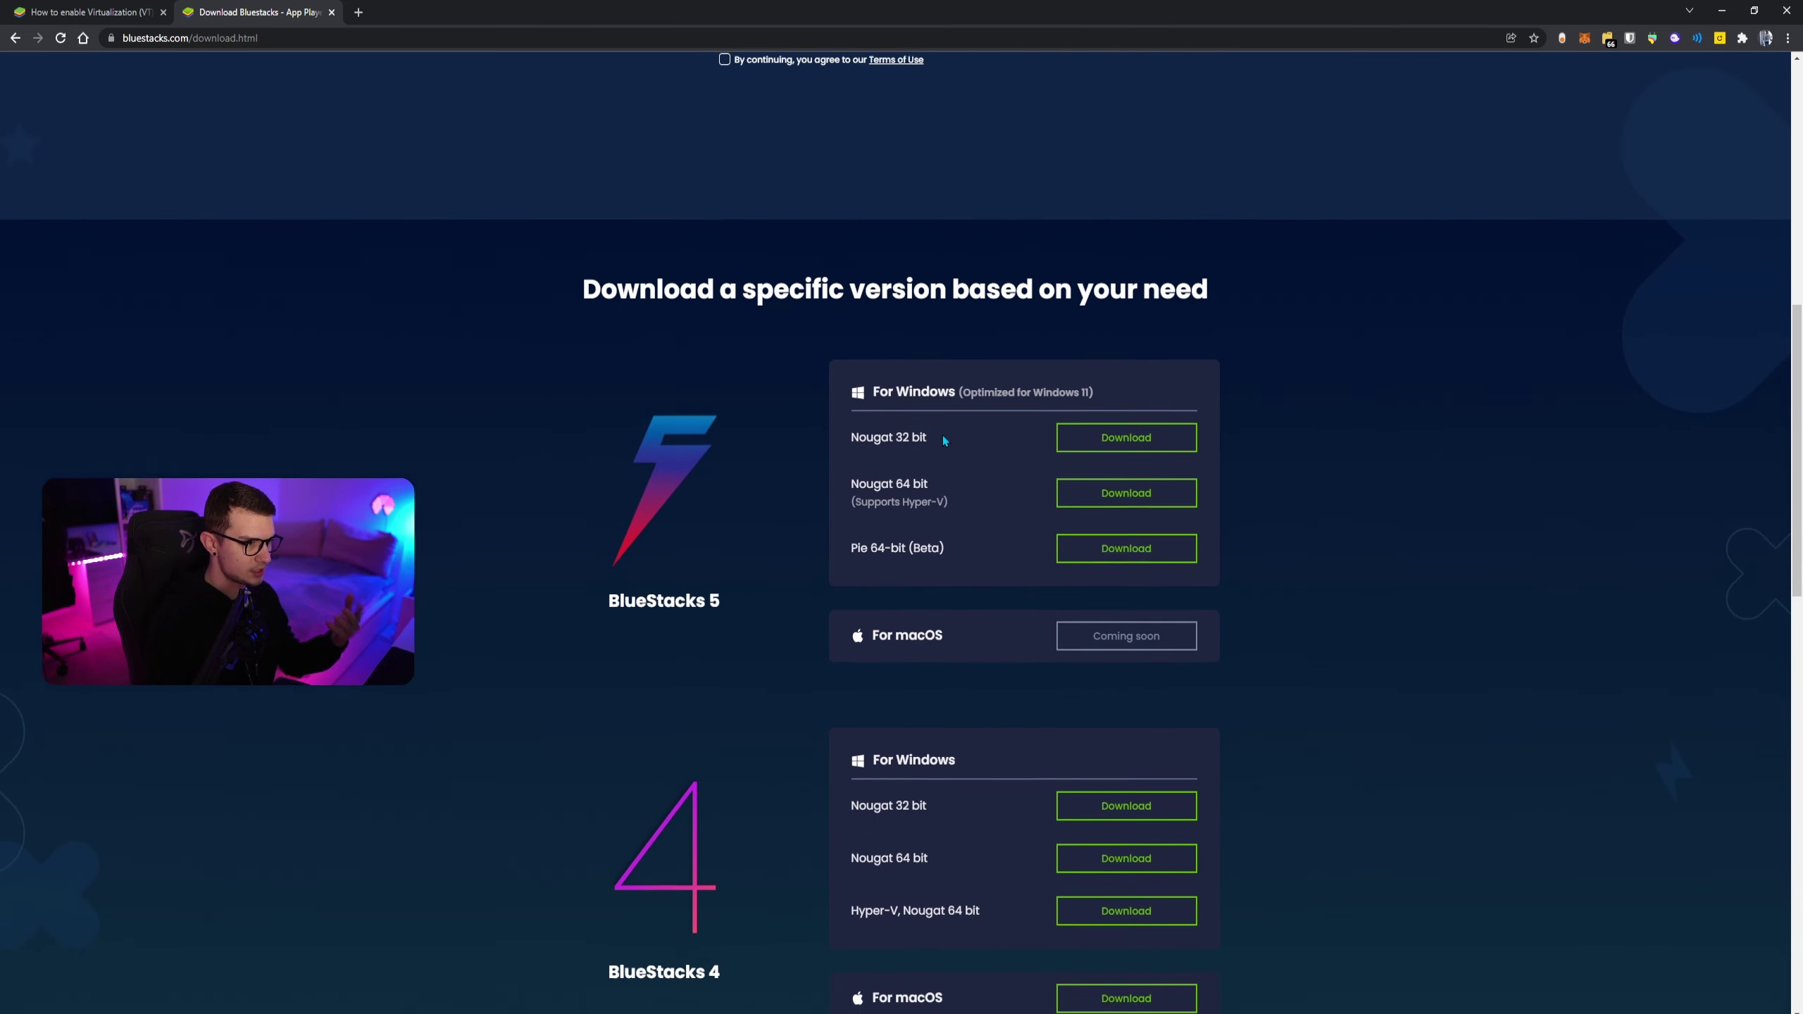
pyautogui.scroll(-2, 1244, 708)
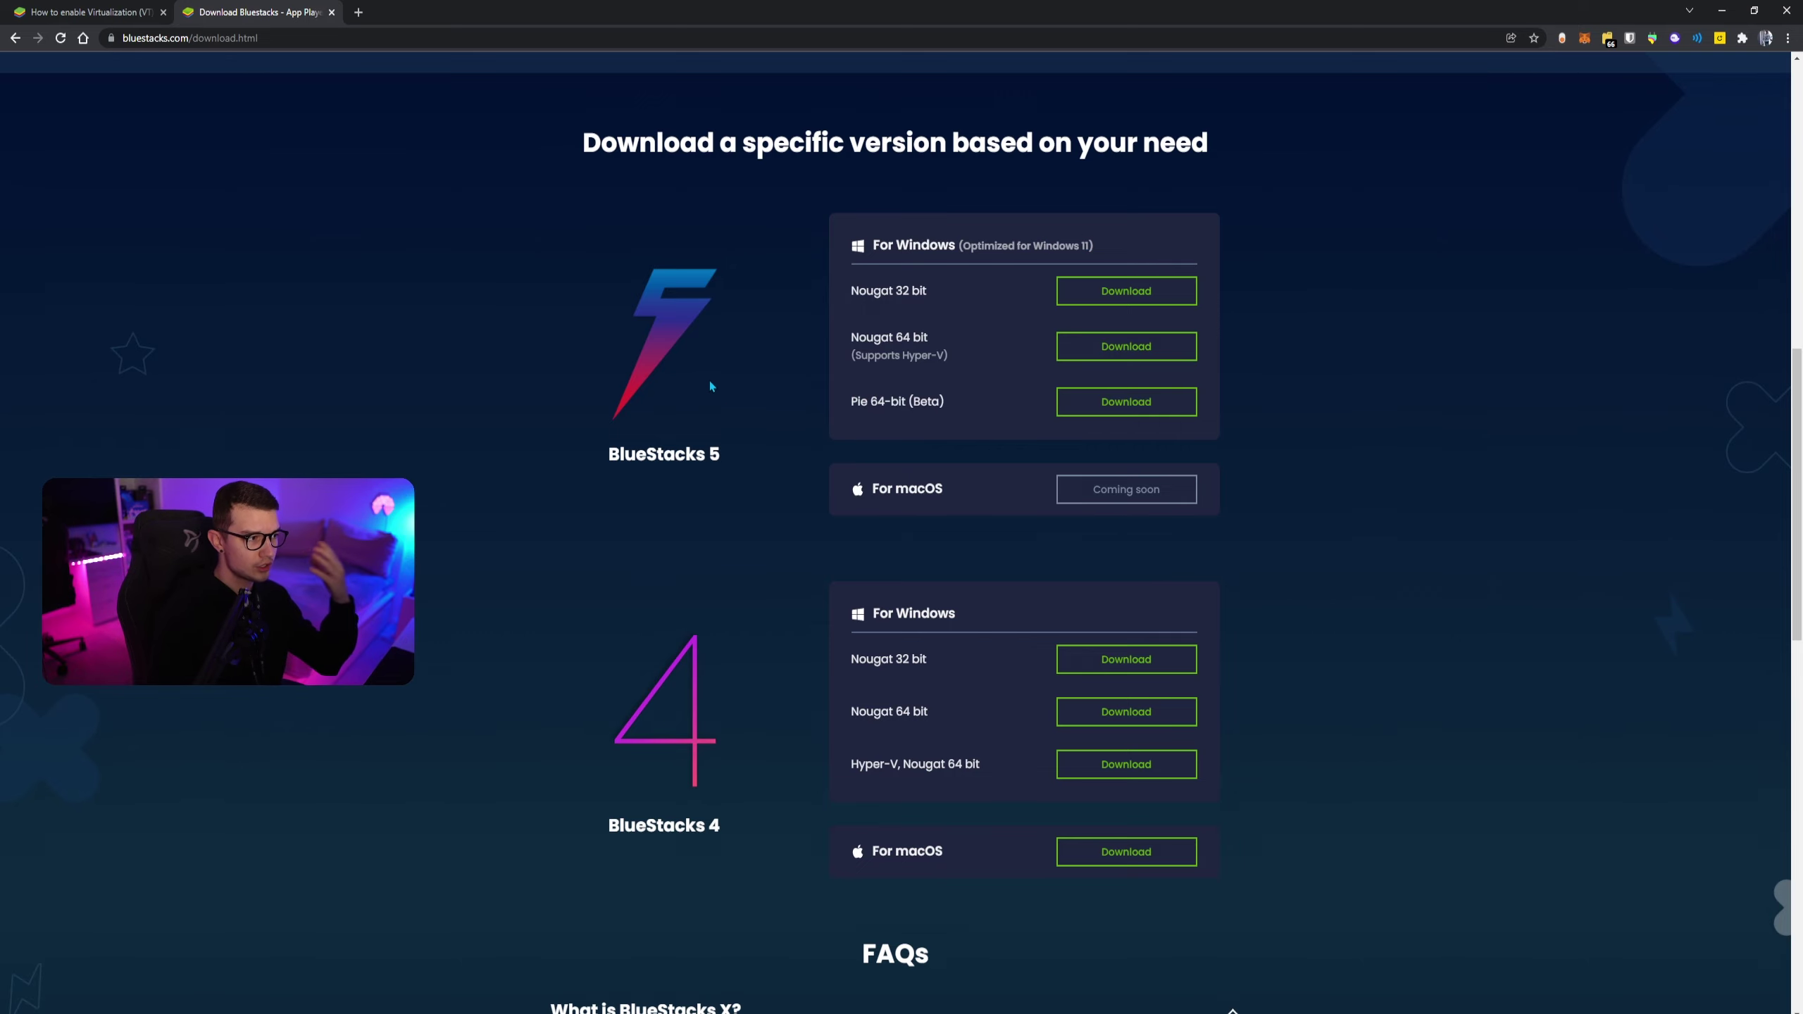
pyautogui.scroll(6, 711, 386)
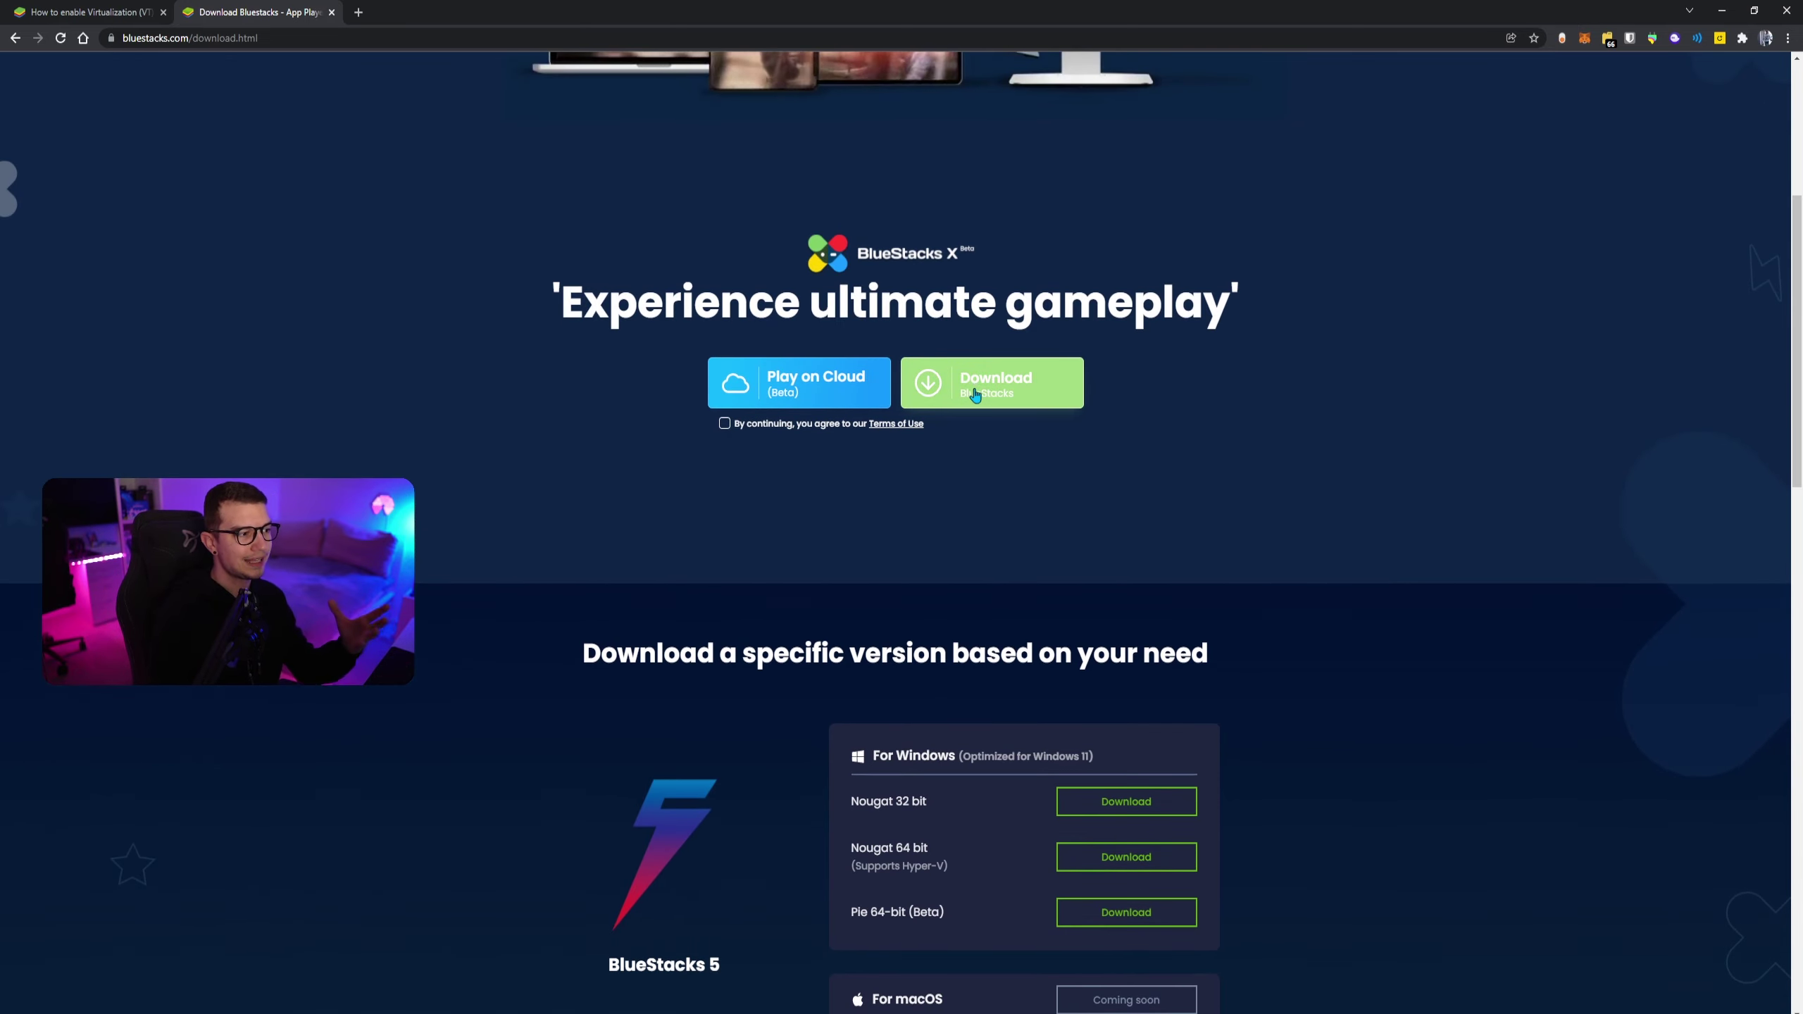
pyautogui.scroll(-4, 653, 749)
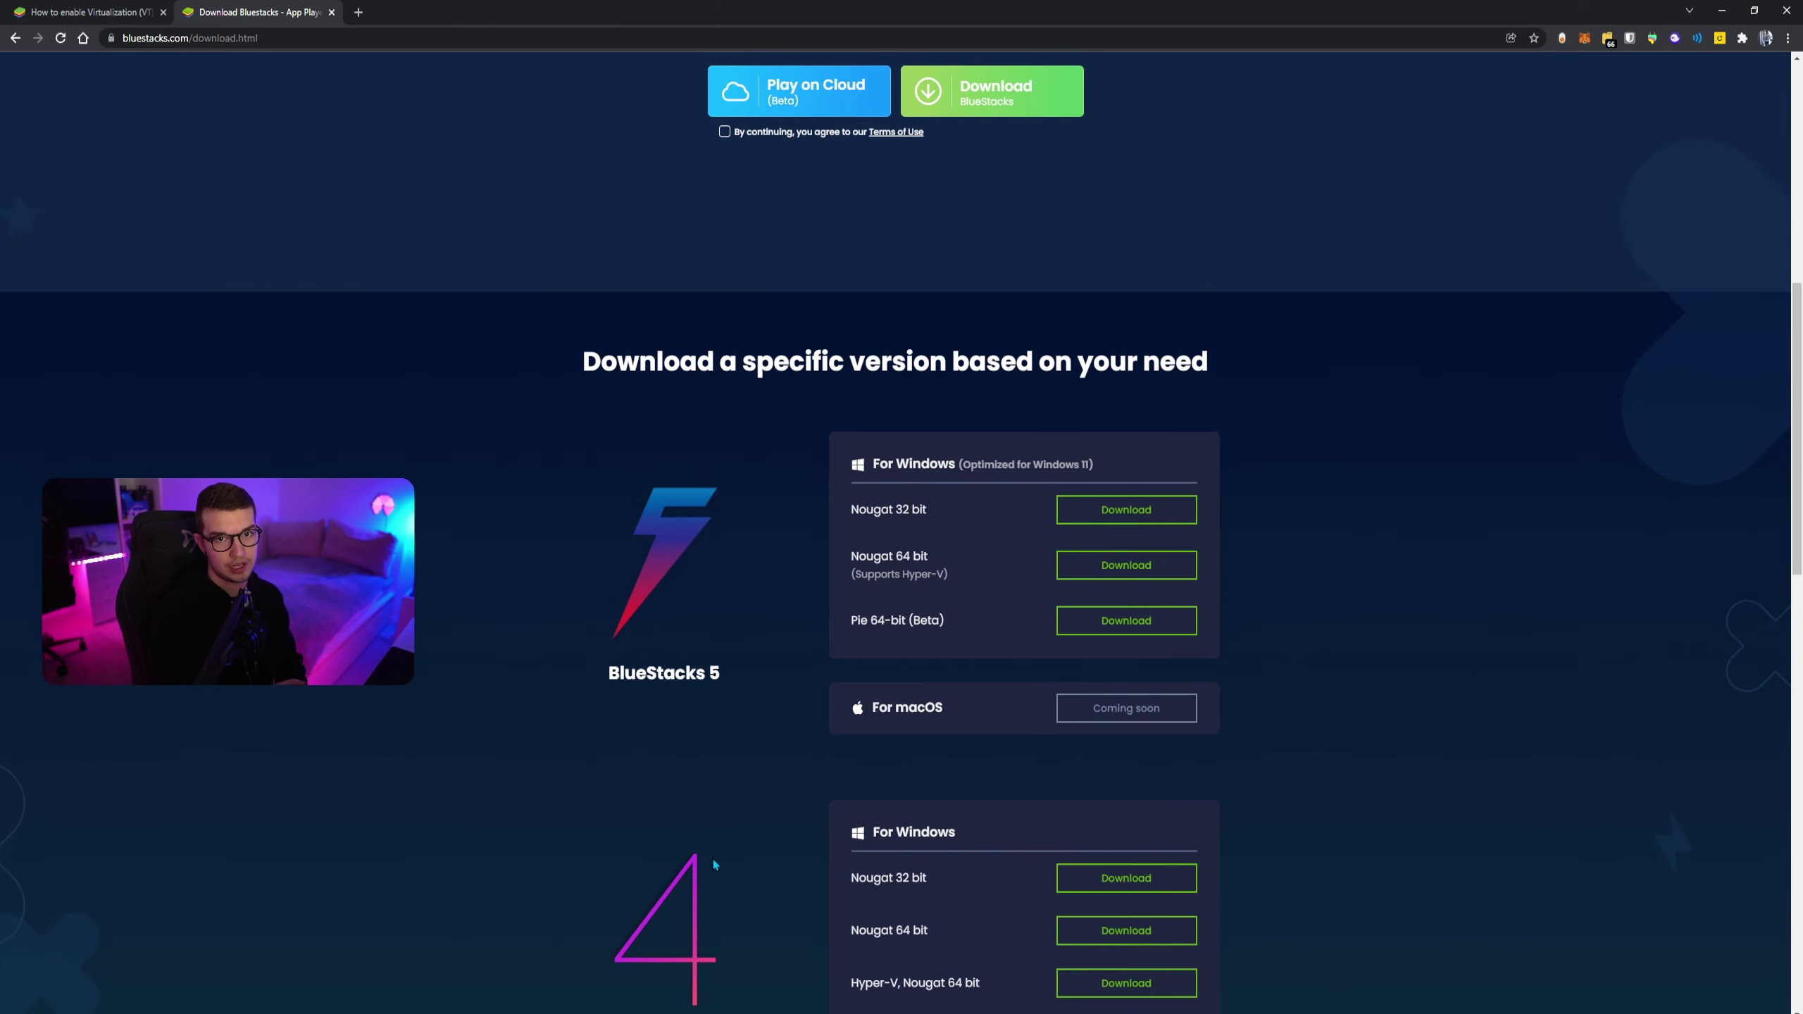
# - Switch to the Windows 10 virtualization help article and read the steps for reaching the BIOS settings
pyautogui.hotkey('ctrl', 'shift', 'Tab')
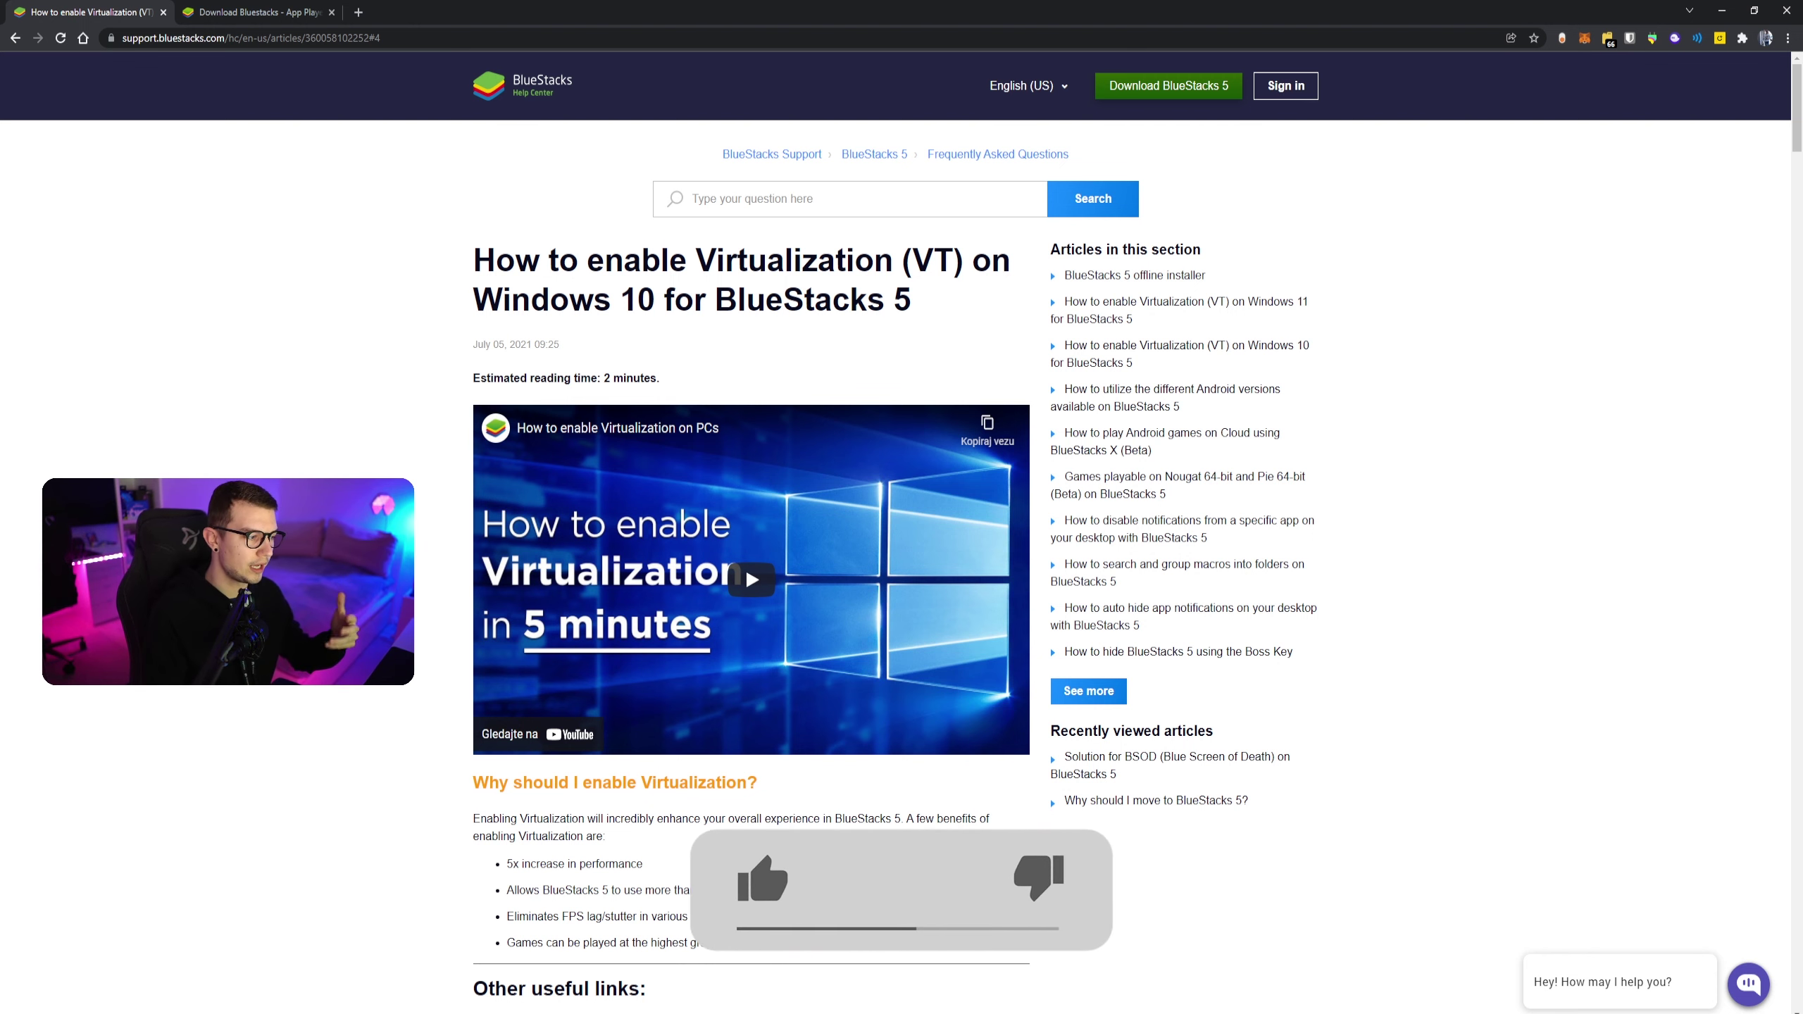
pyautogui.scroll(-6, 219, 340)
pyautogui.scroll(-10, 411, 415)
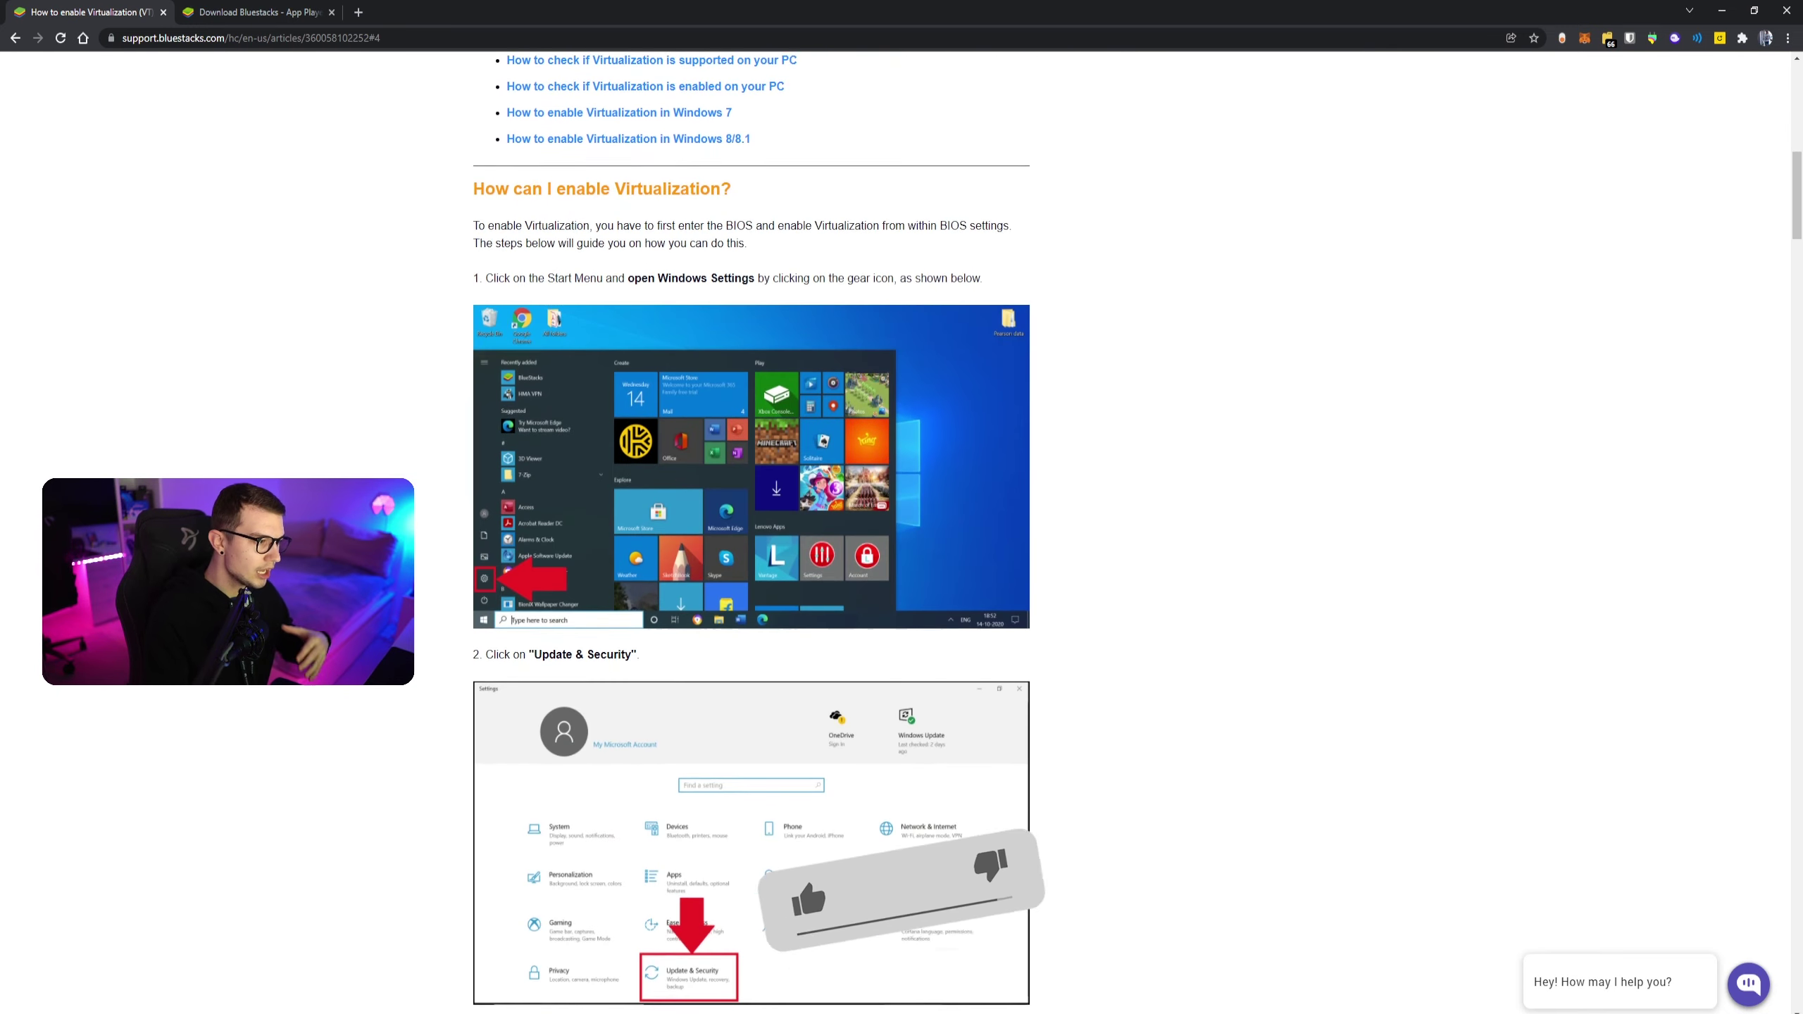
pyautogui.scroll(-18, 475, 212)
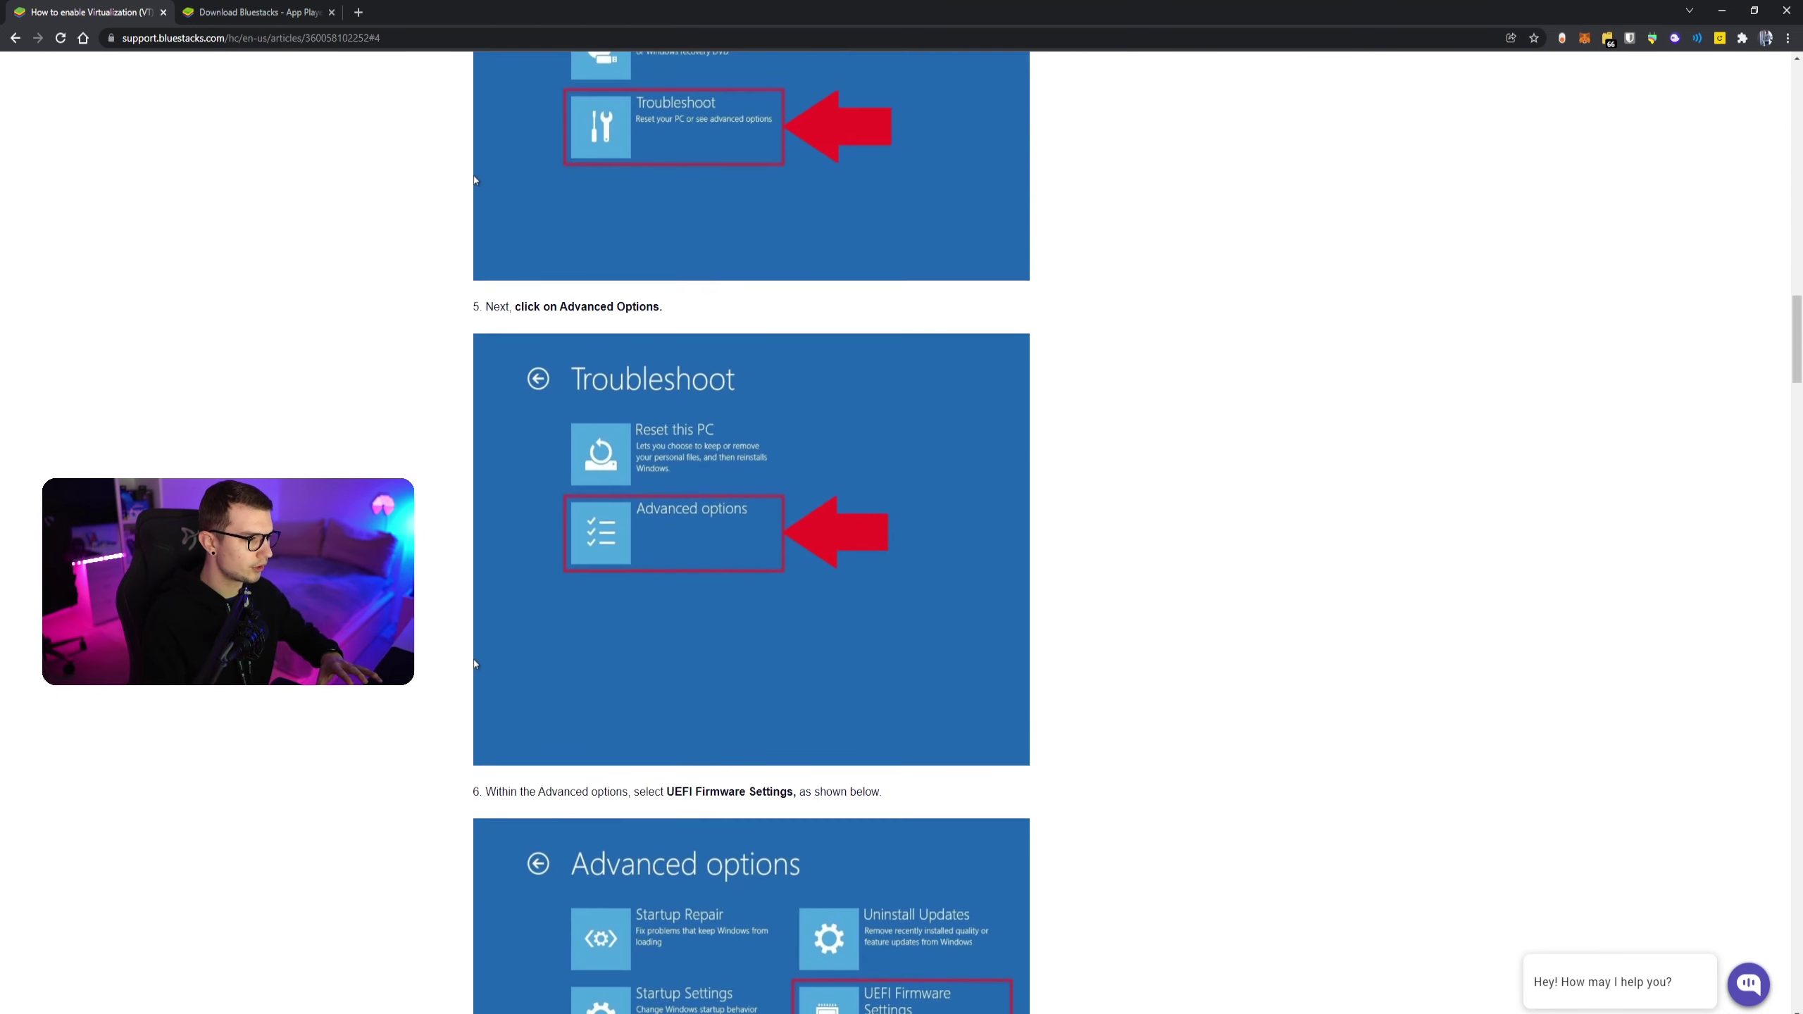
pyautogui.scroll(-6, 475, 212)
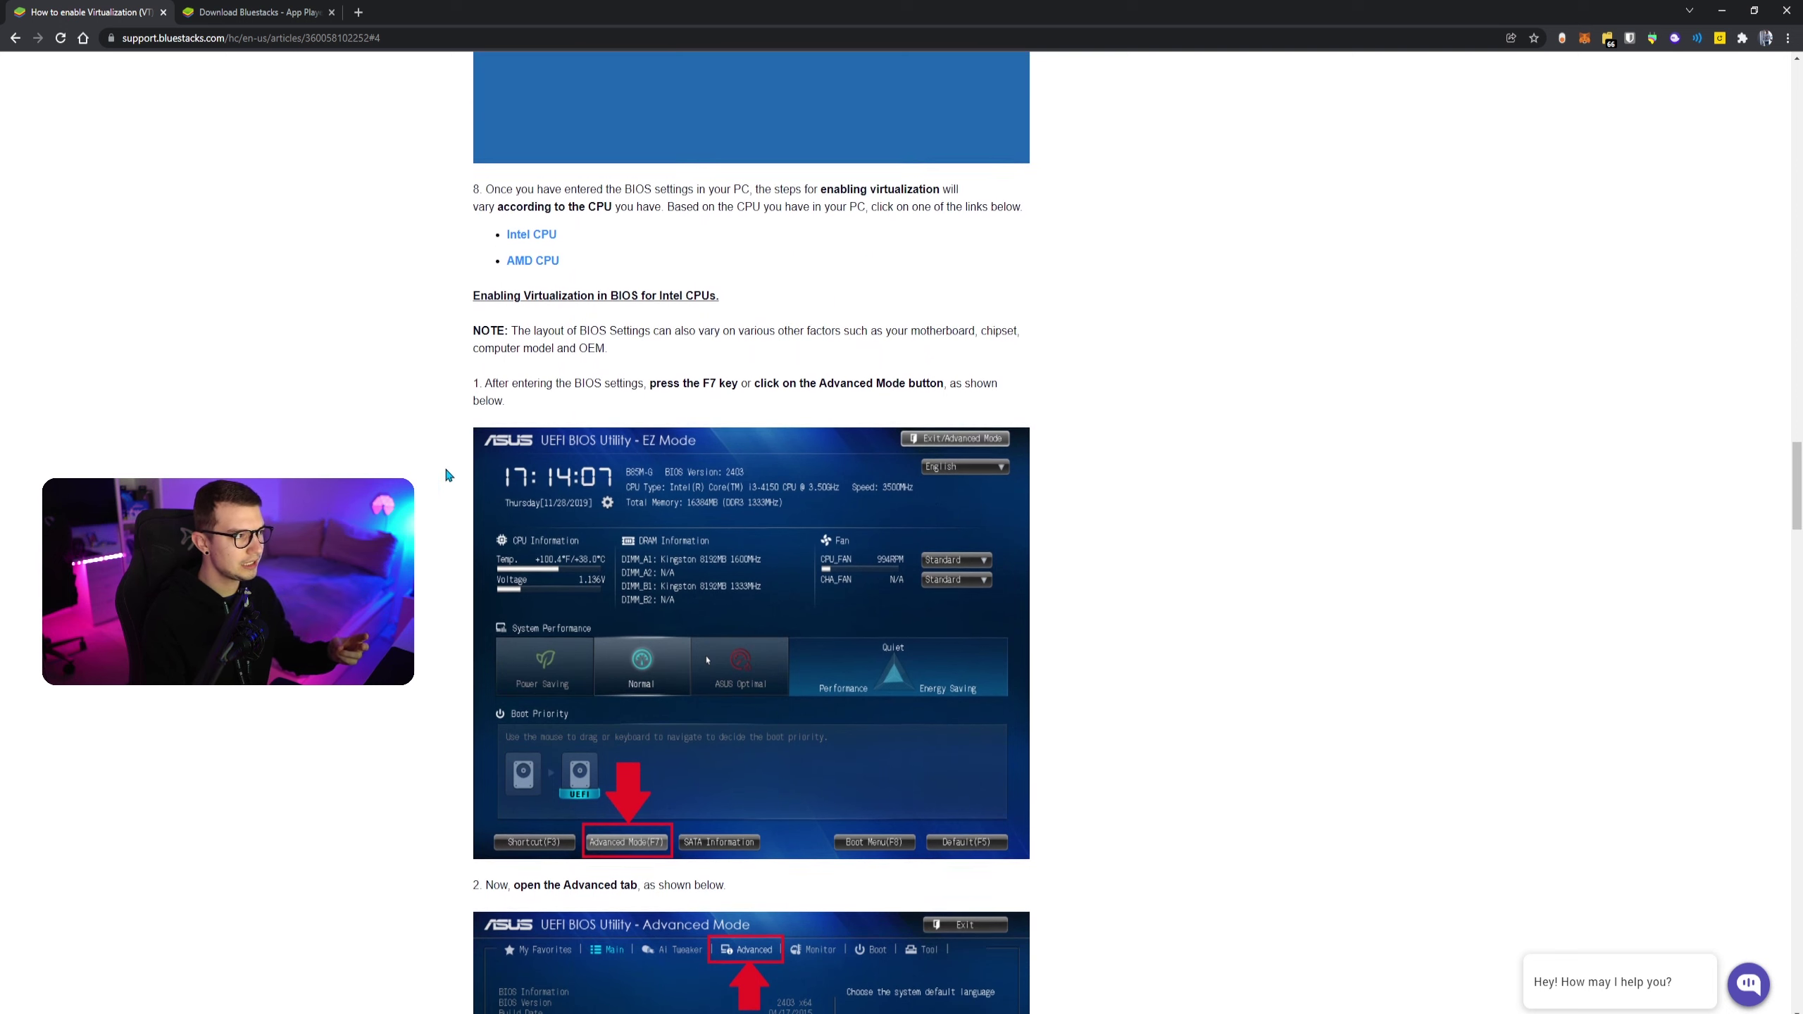
pyautogui.scroll(-1, 506, 410)
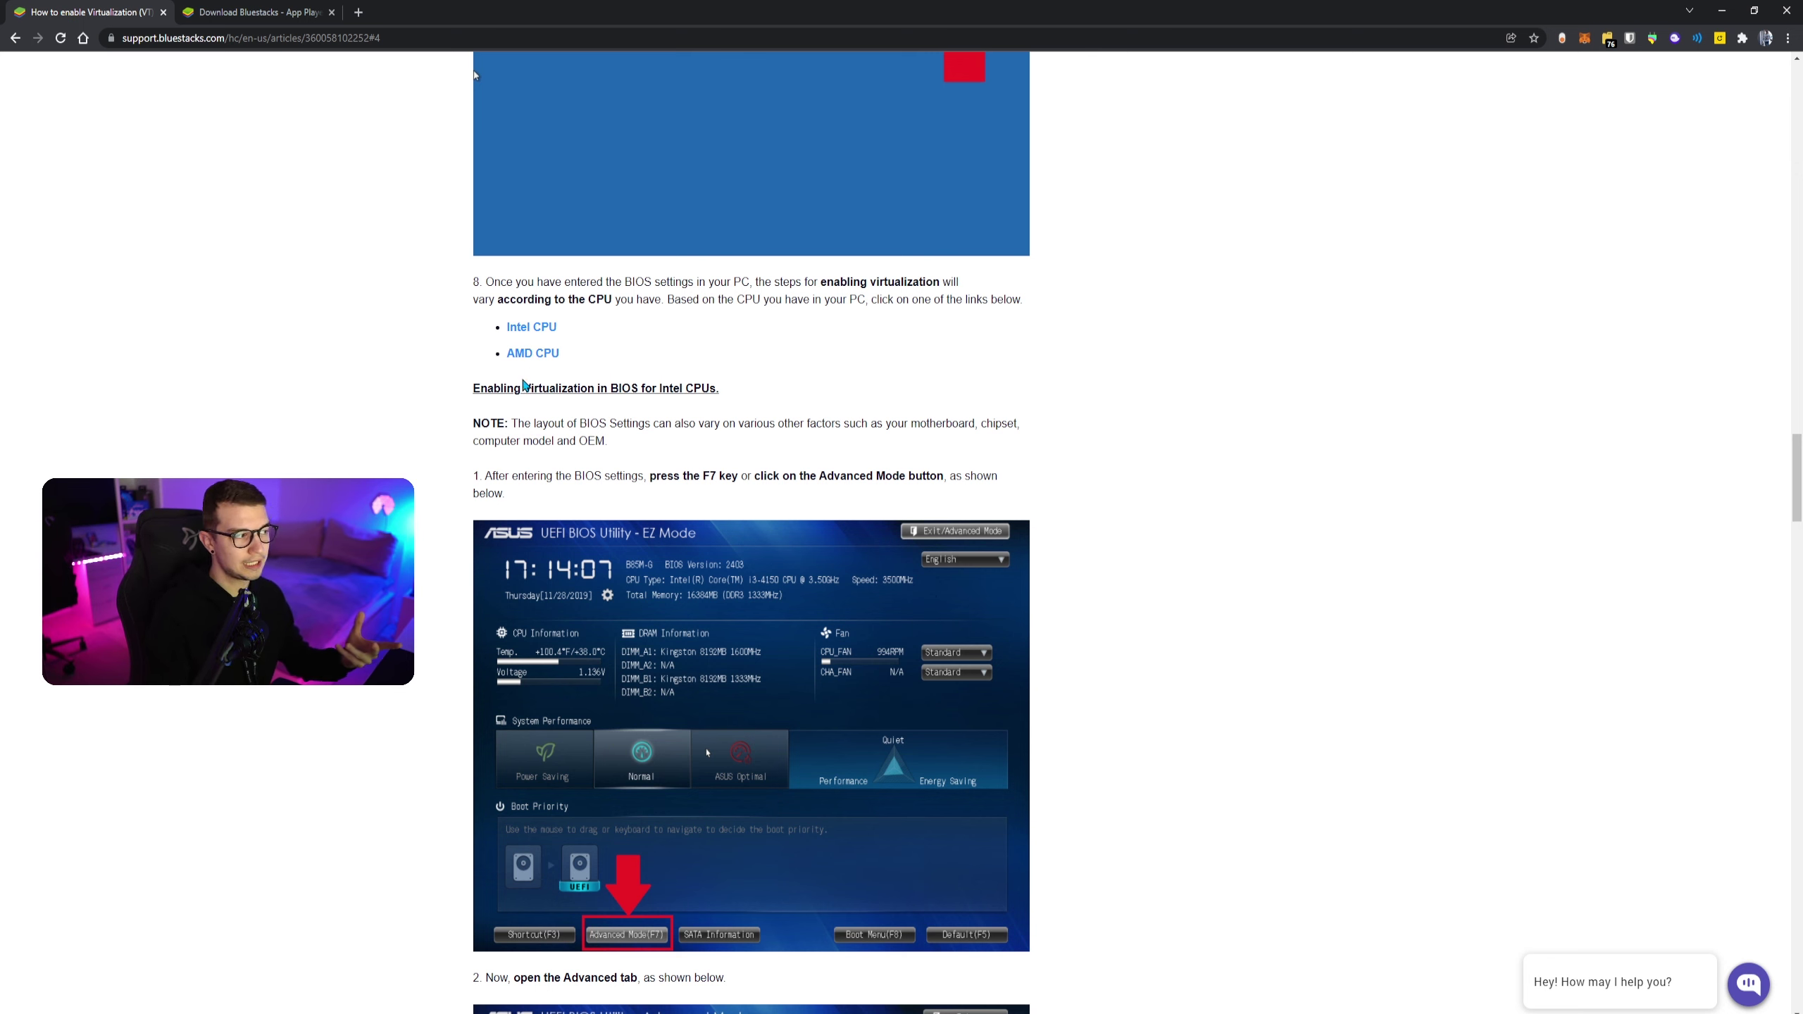
# - Open the AMD CPU section and read the BIOS instructions through enabling SVM Mode
pyautogui.click(531, 354)
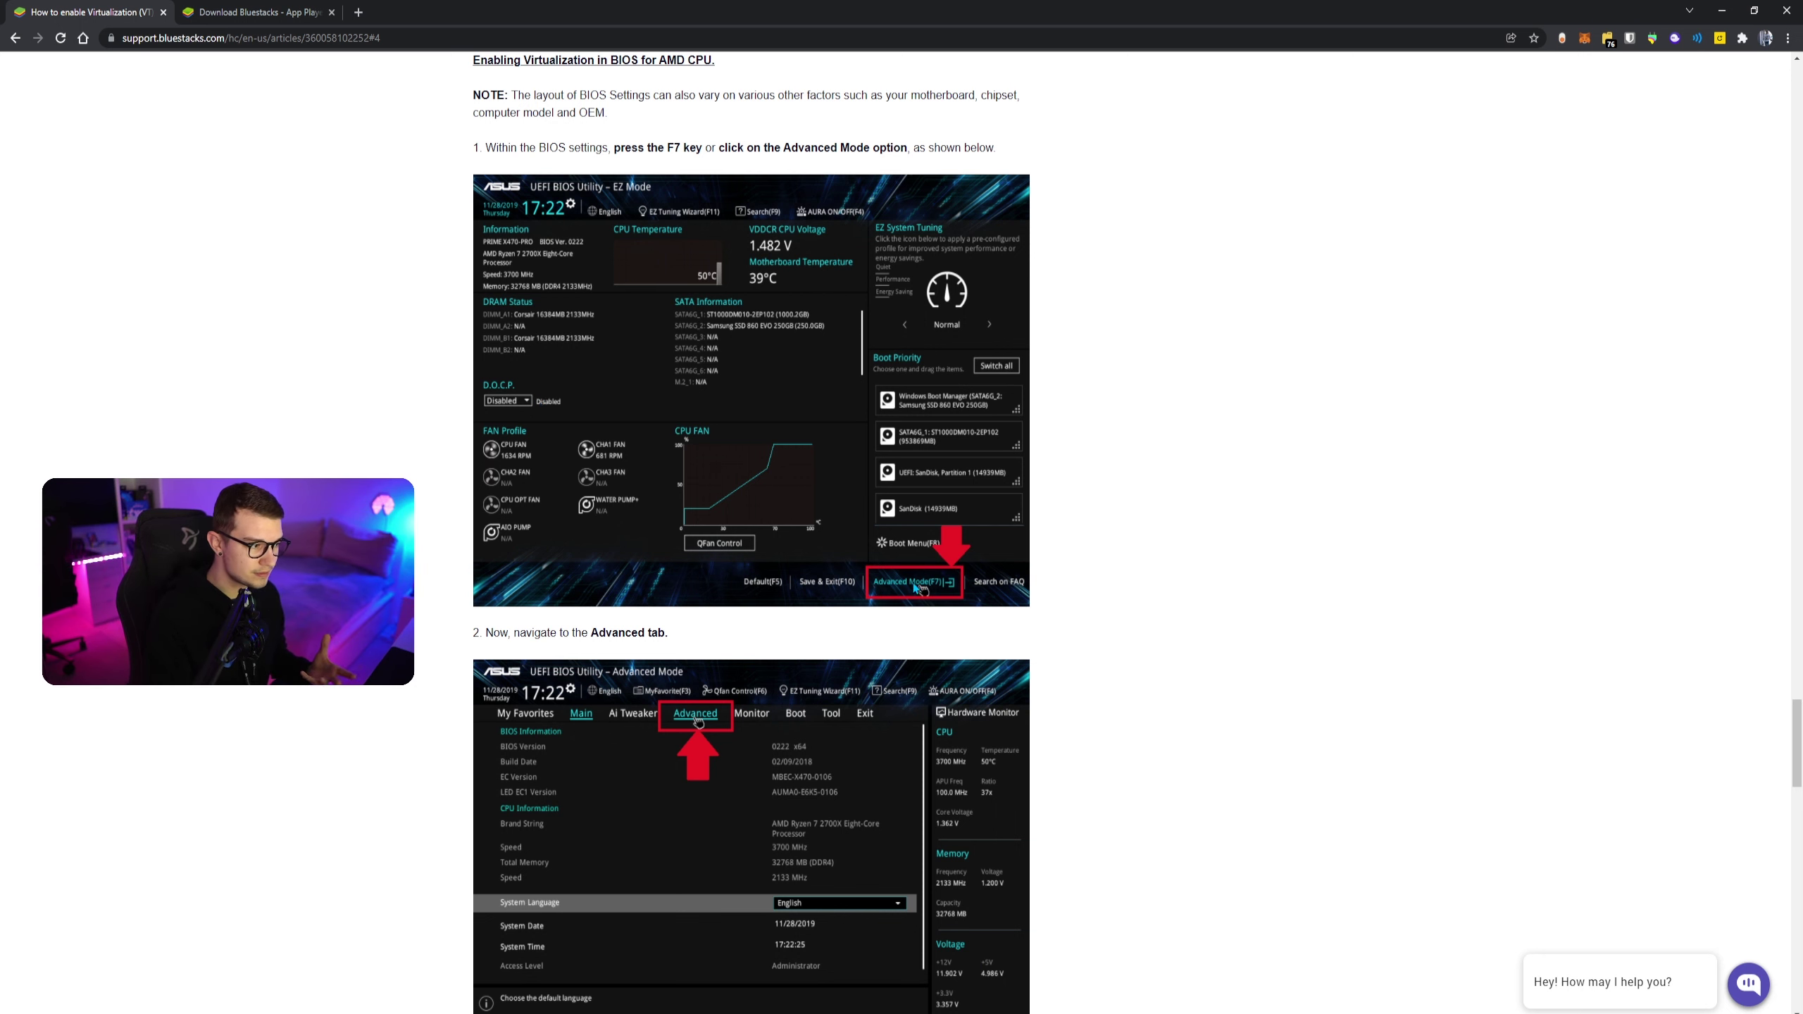
pyautogui.scroll(-3, 927, 584)
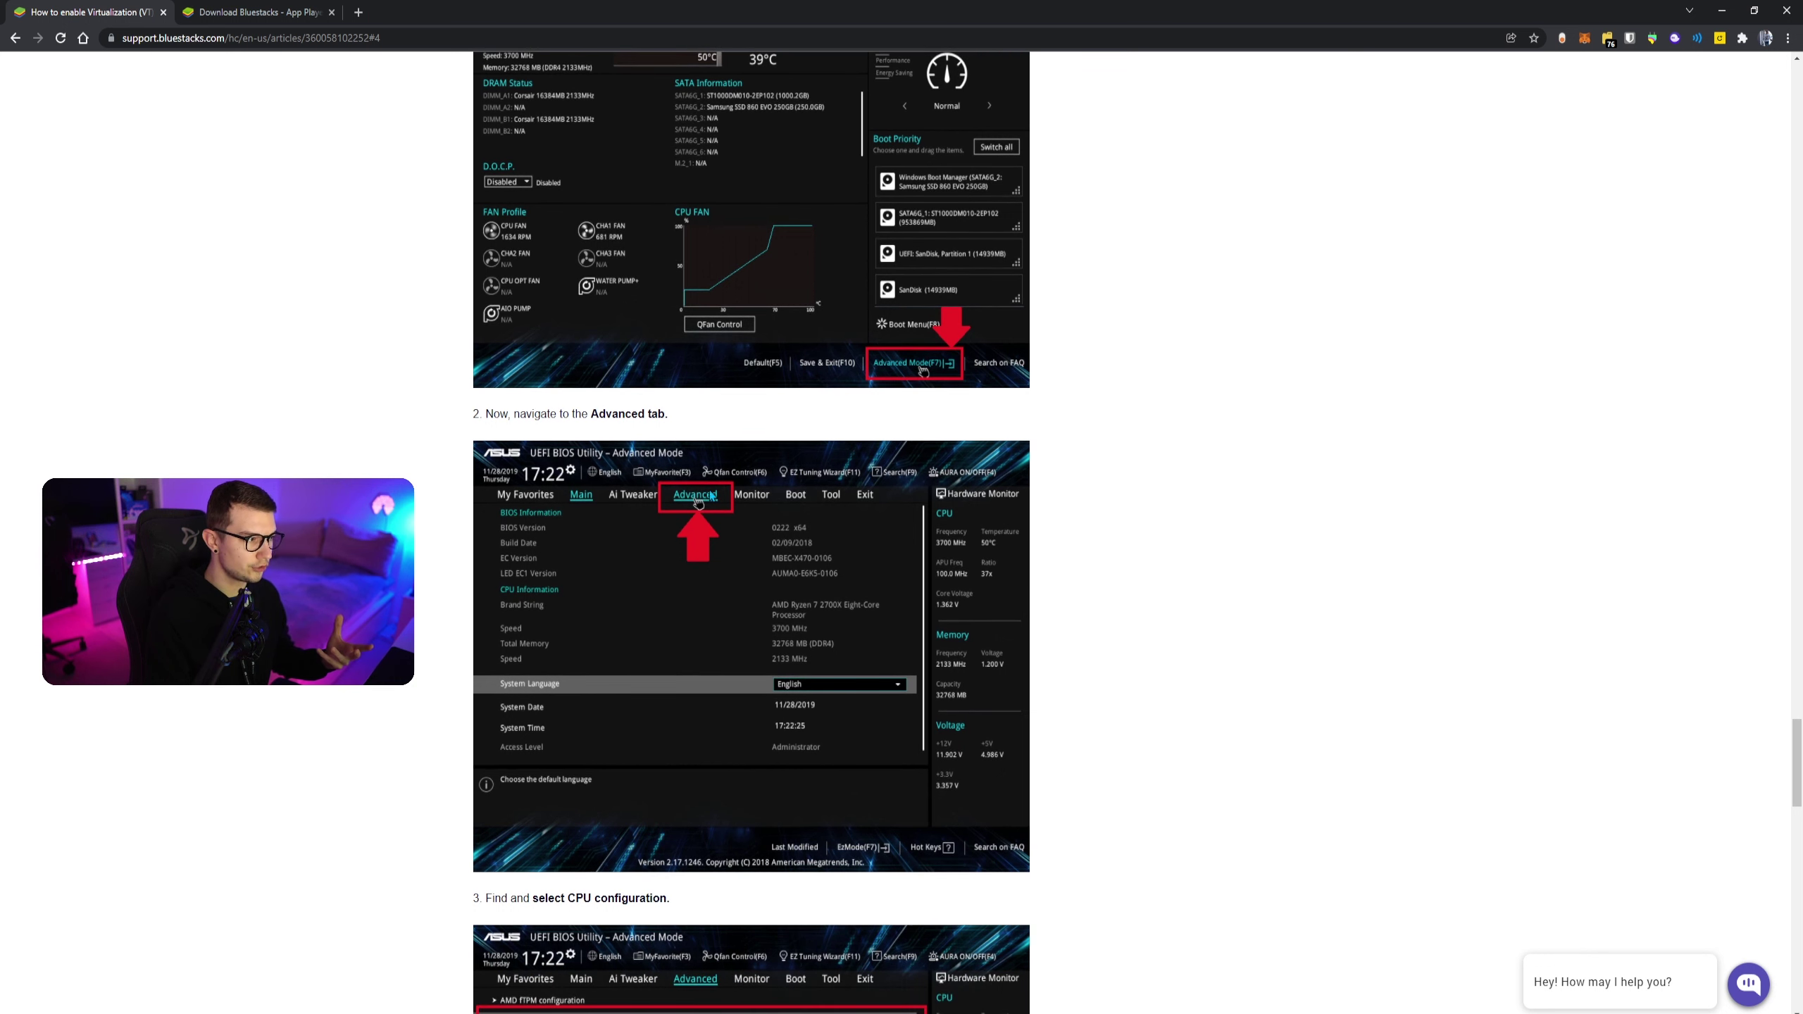
pyautogui.scroll(-8, 698, 502)
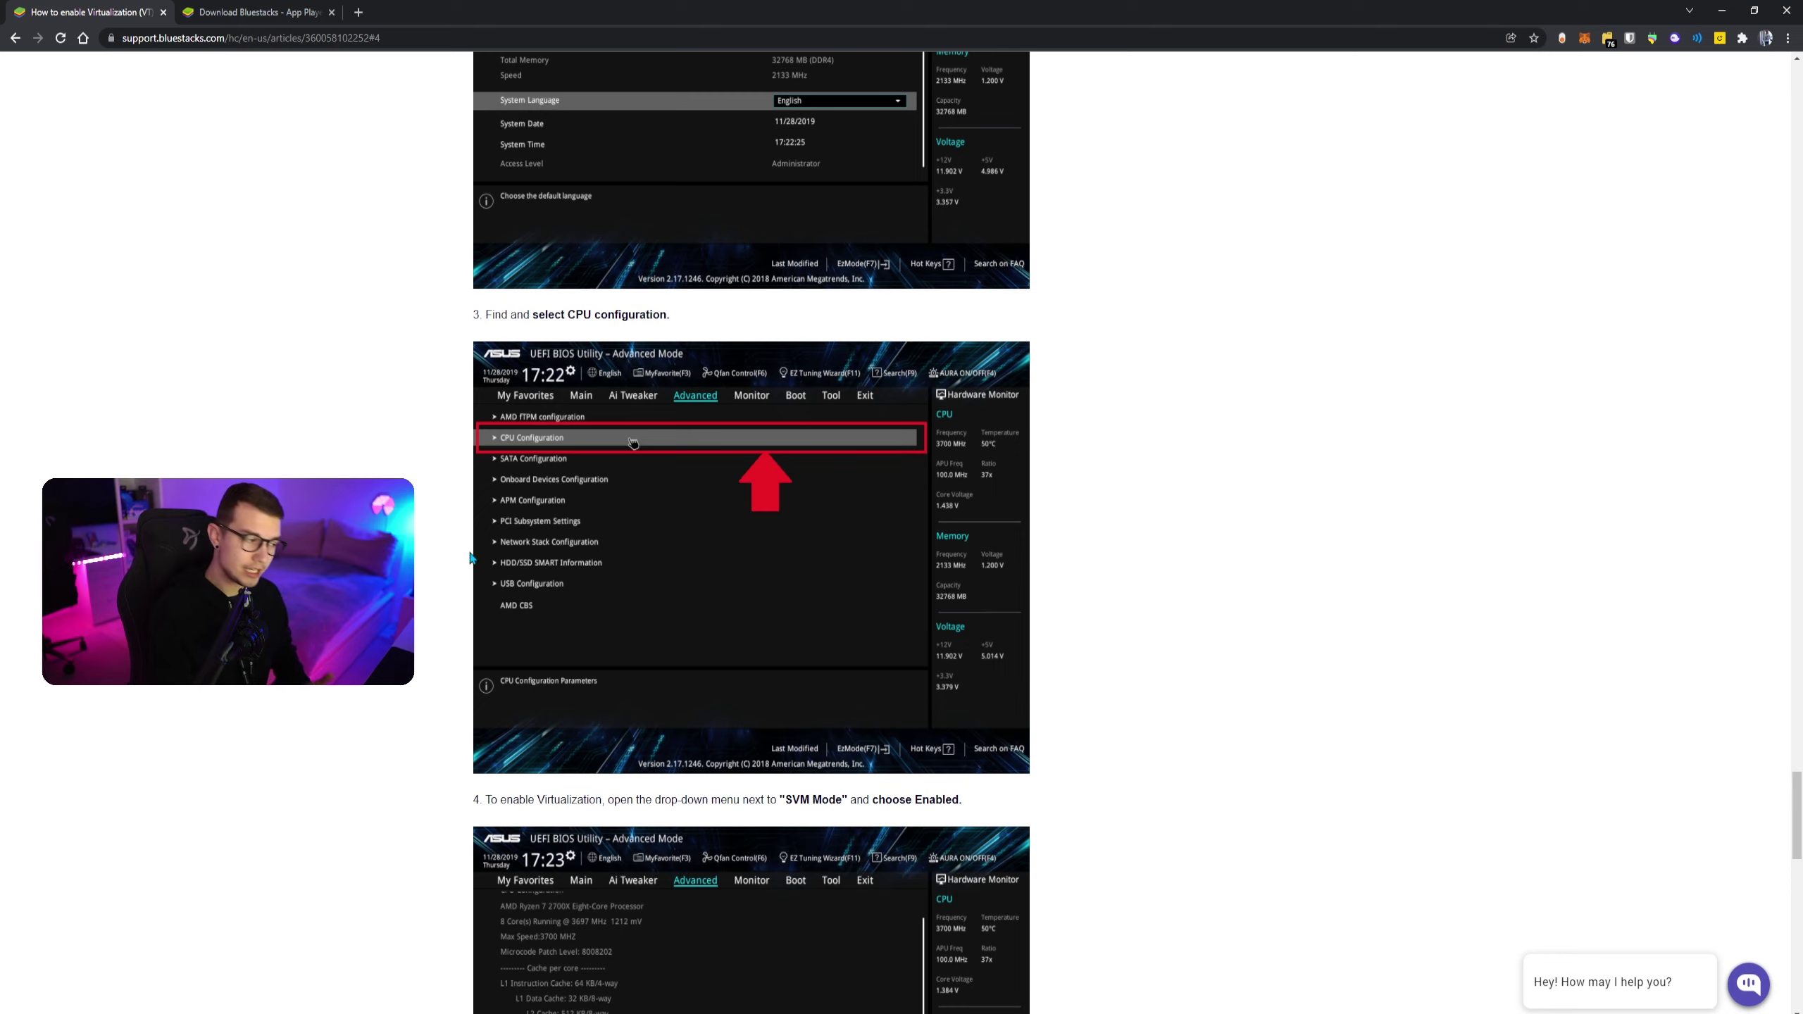
pyautogui.scroll(-6, 813, 395)
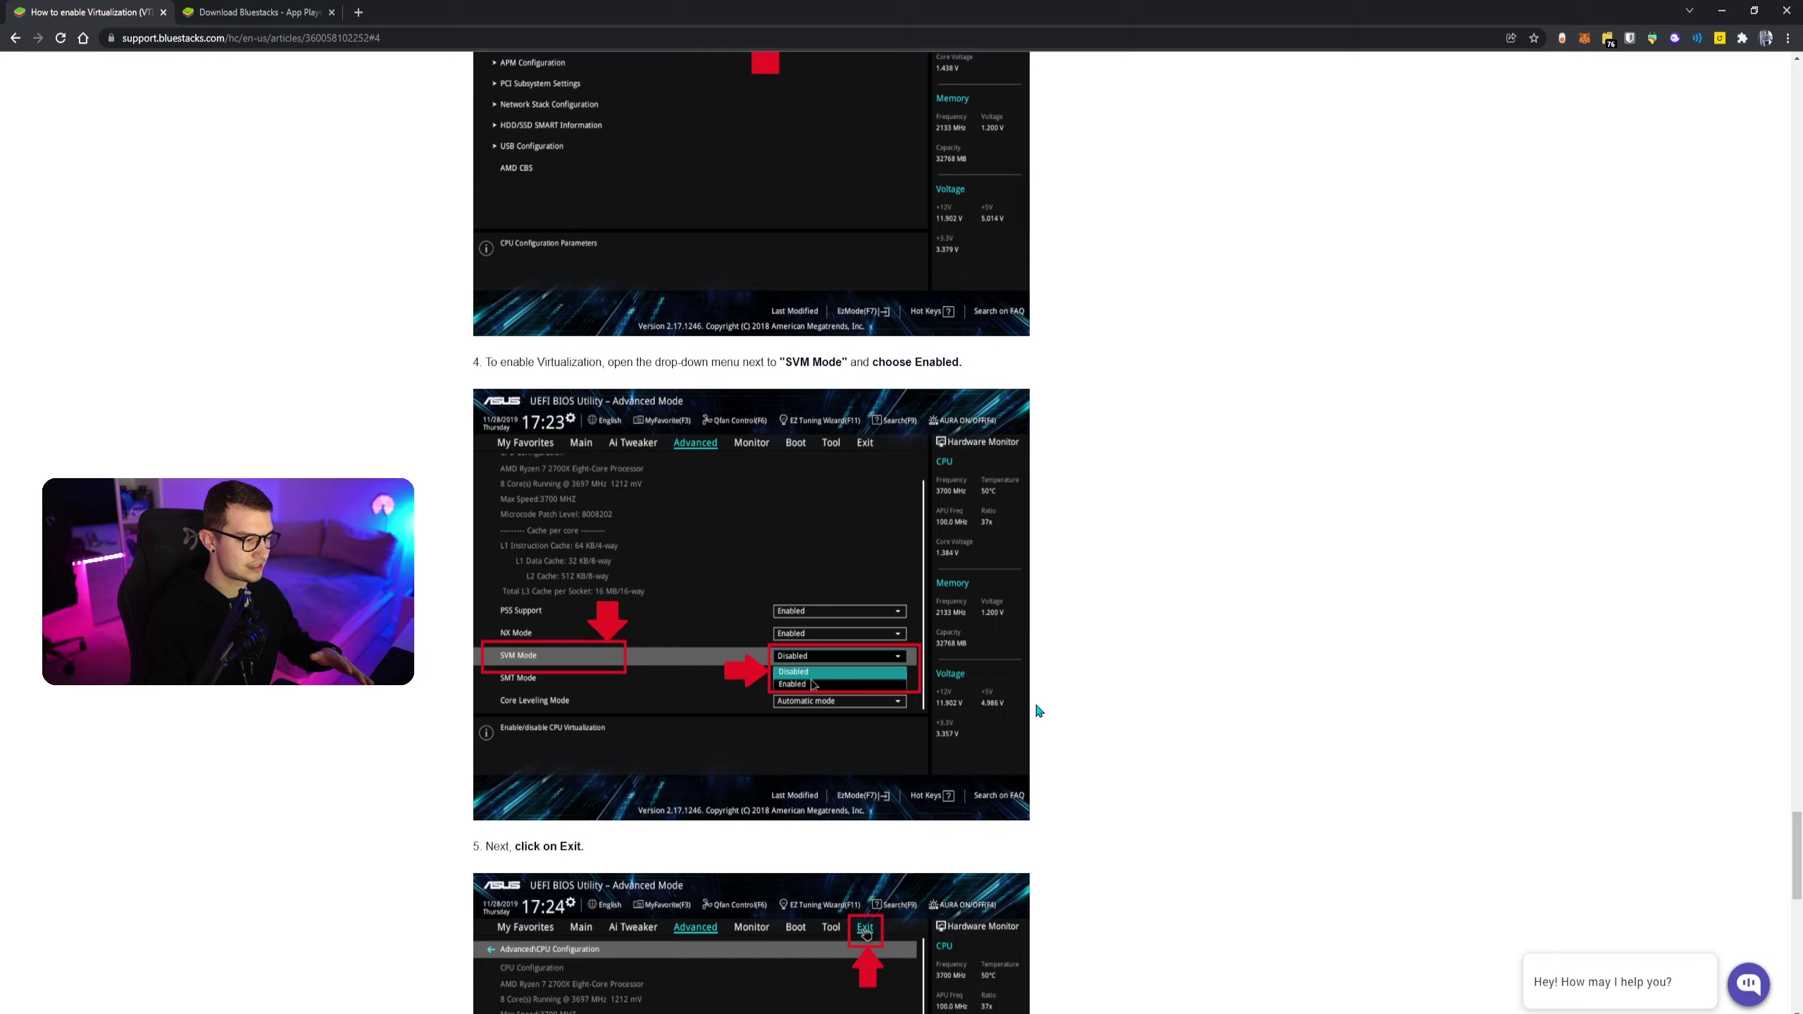
# - Go back to the CPU choice and read the BIOS virtualization instructions for Intel CPUs
pyautogui.scroll(20, 1041, 710)
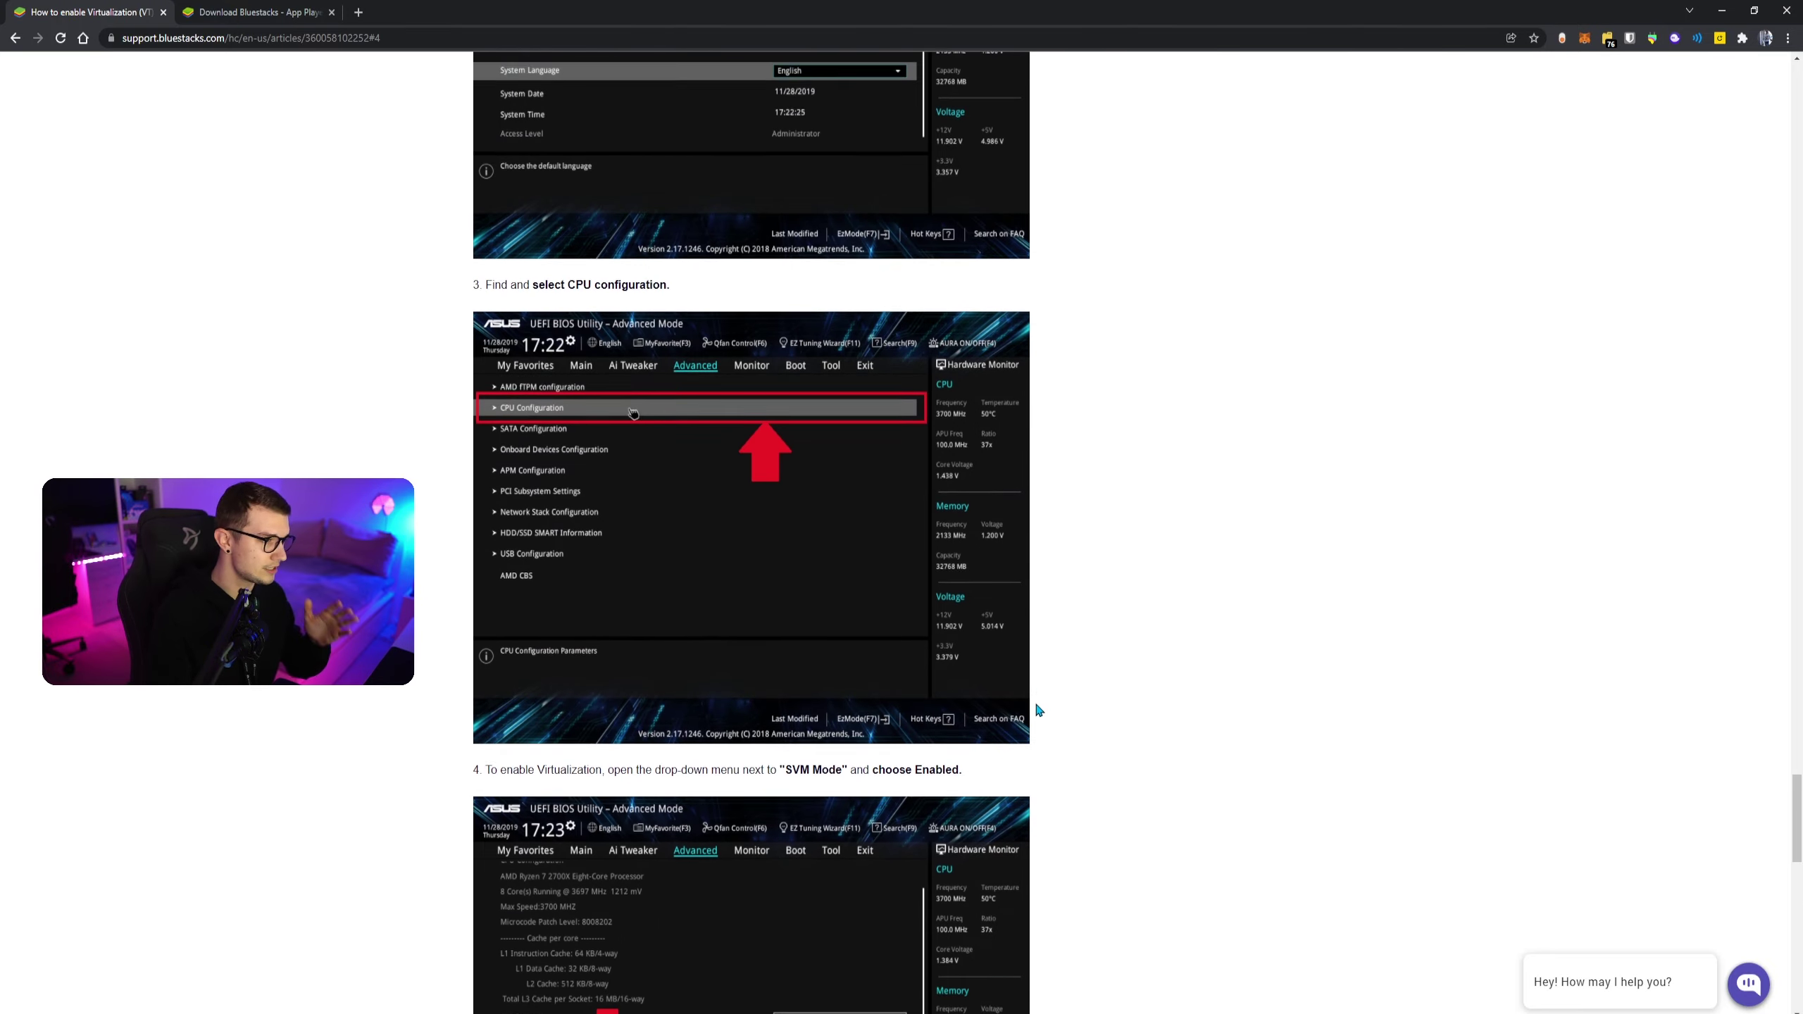
pyautogui.scroll(15, 1022, 677)
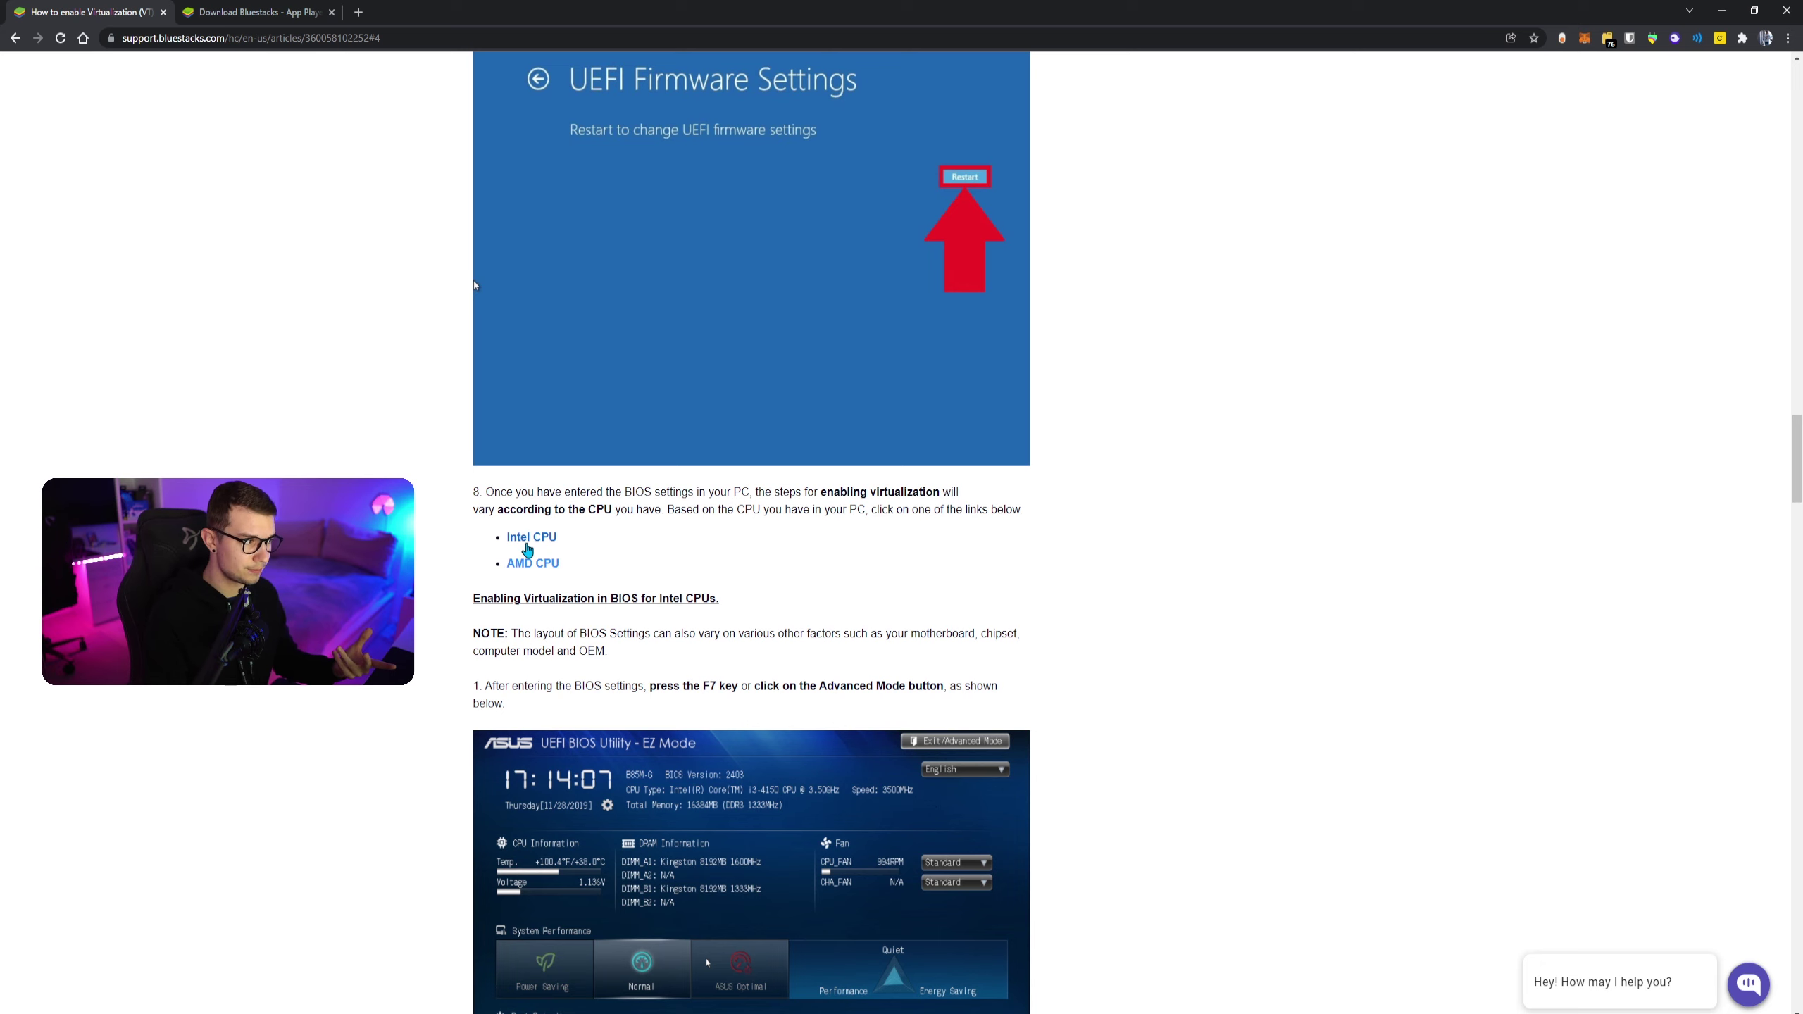
pyautogui.click(529, 538)
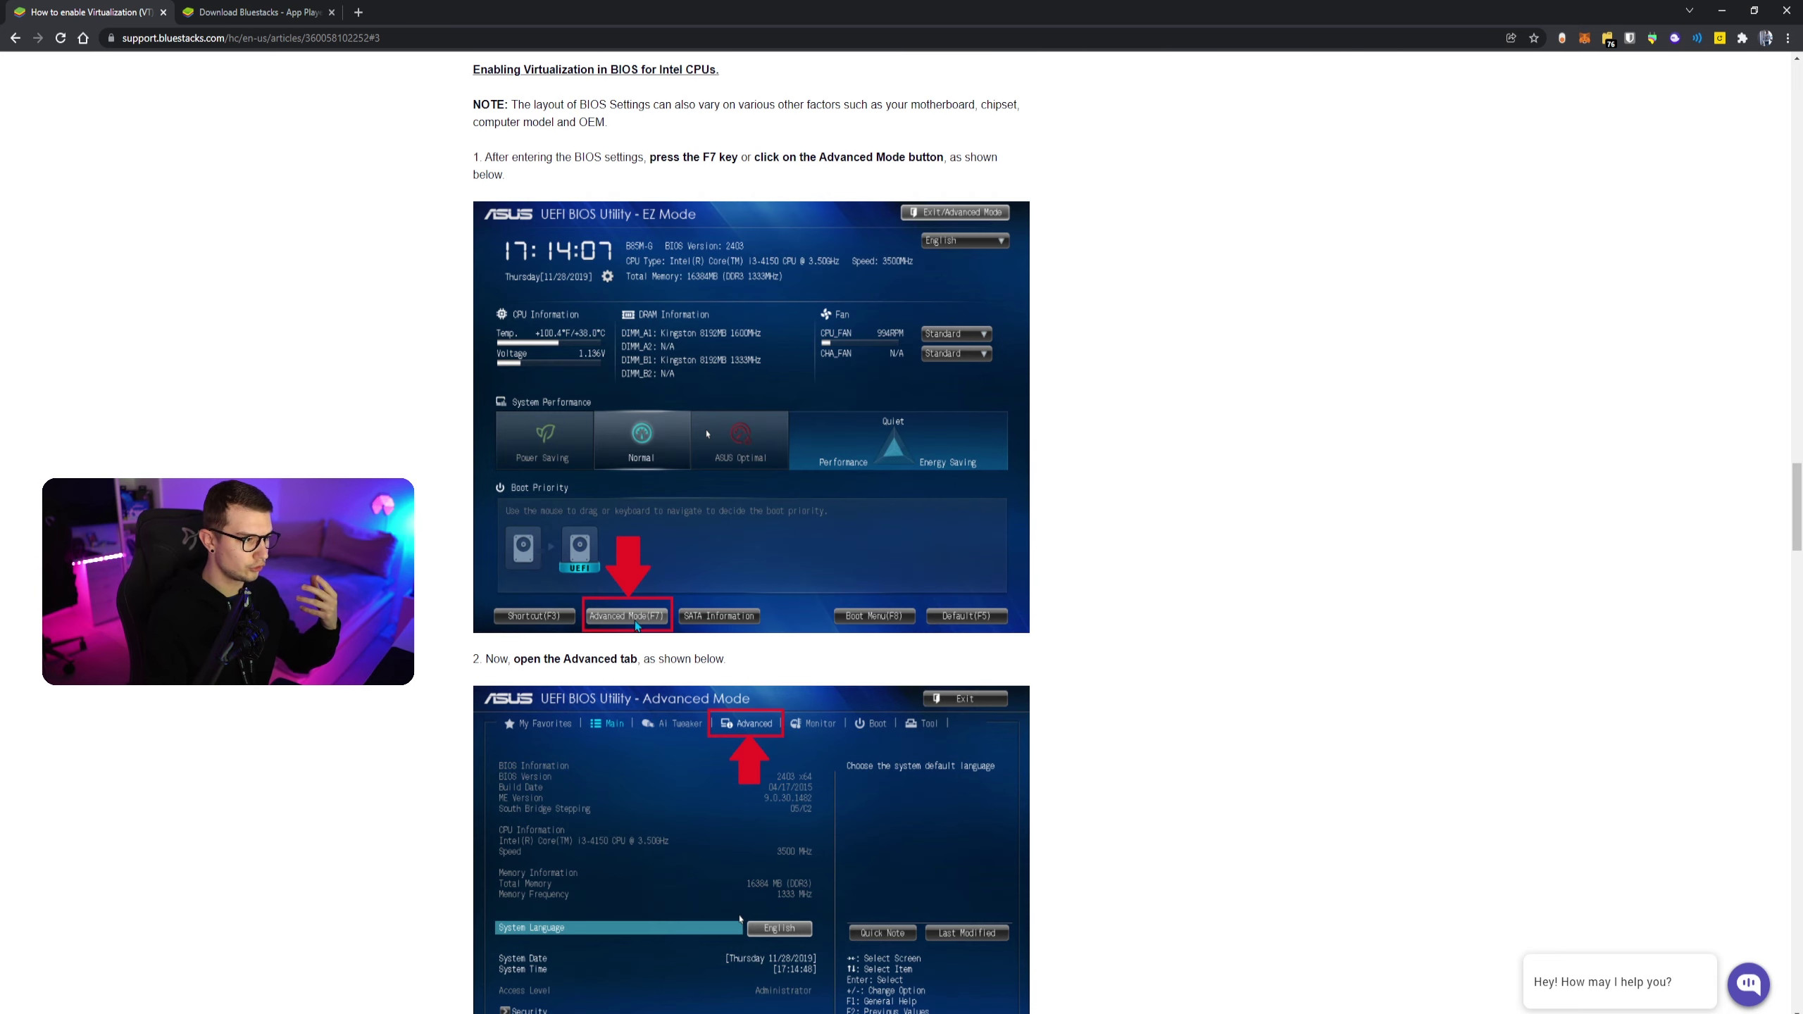
pyautogui.scroll(-8, 707, 433)
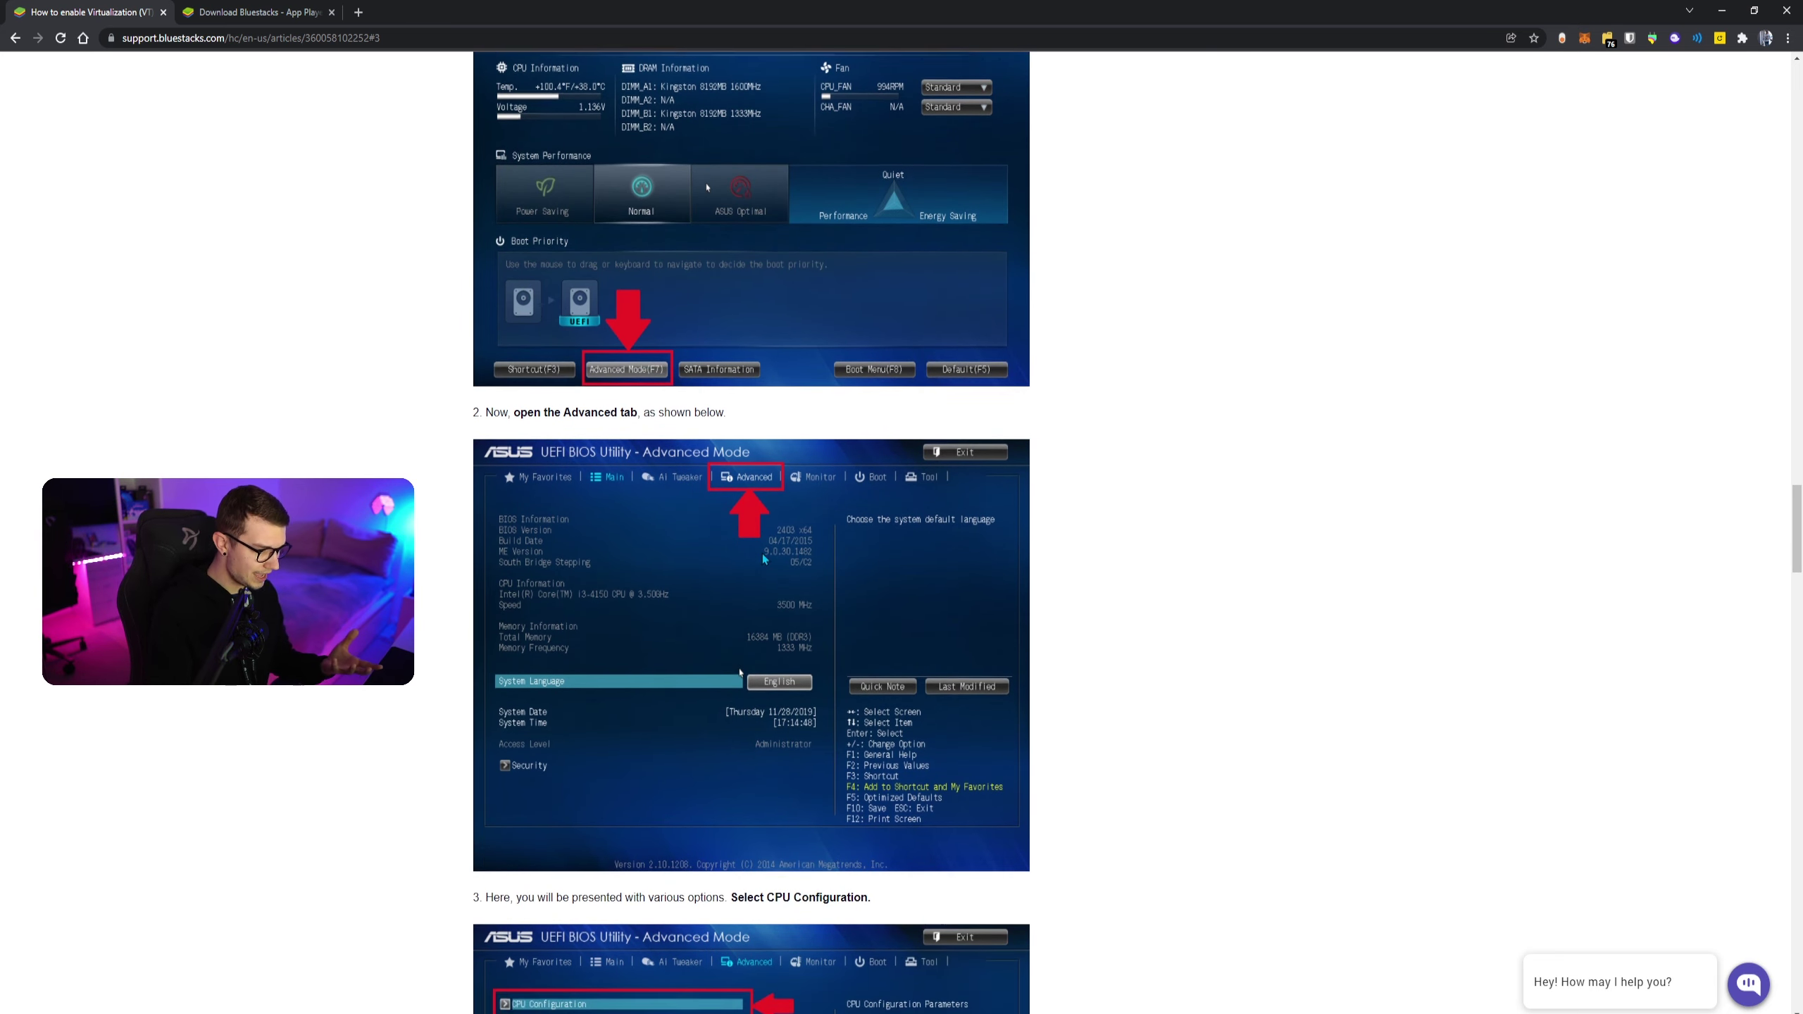
pyautogui.scroll(-9, 731, 644)
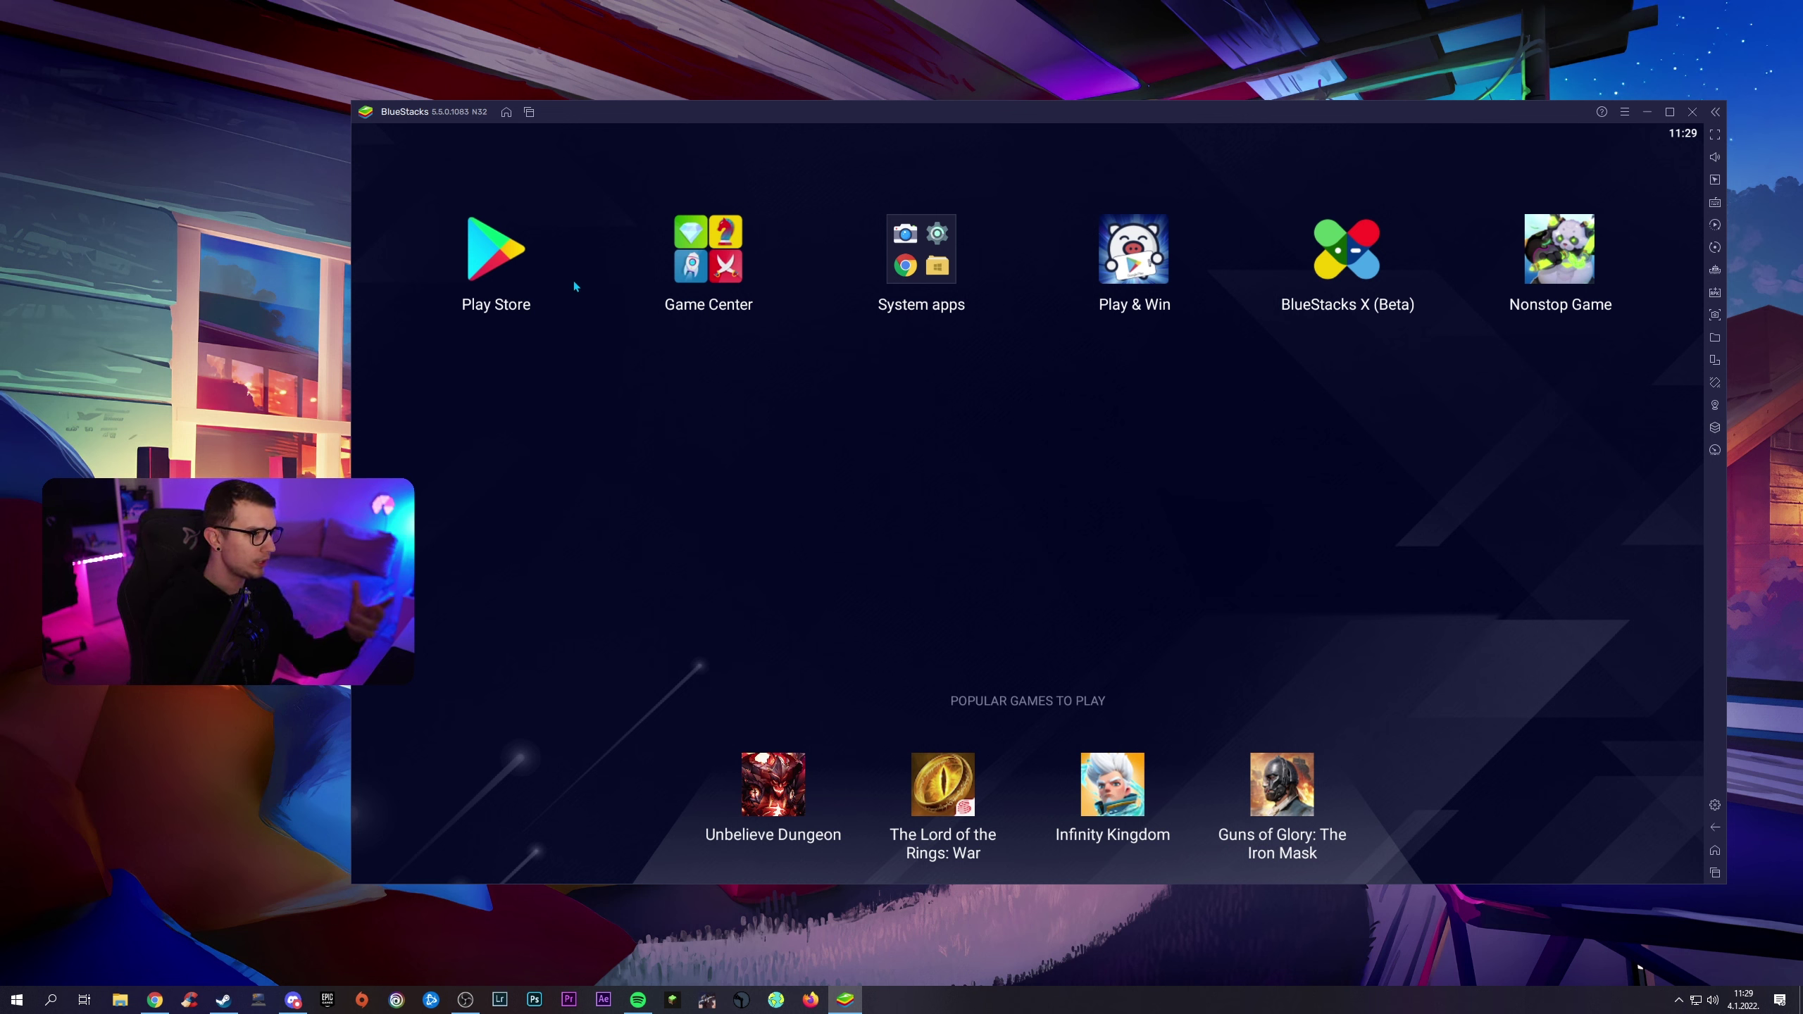
# - Find Bloons TD Battles 2 among the Play Store's recommended games in BlueStacks and install it
pyautogui.click(524, 261)
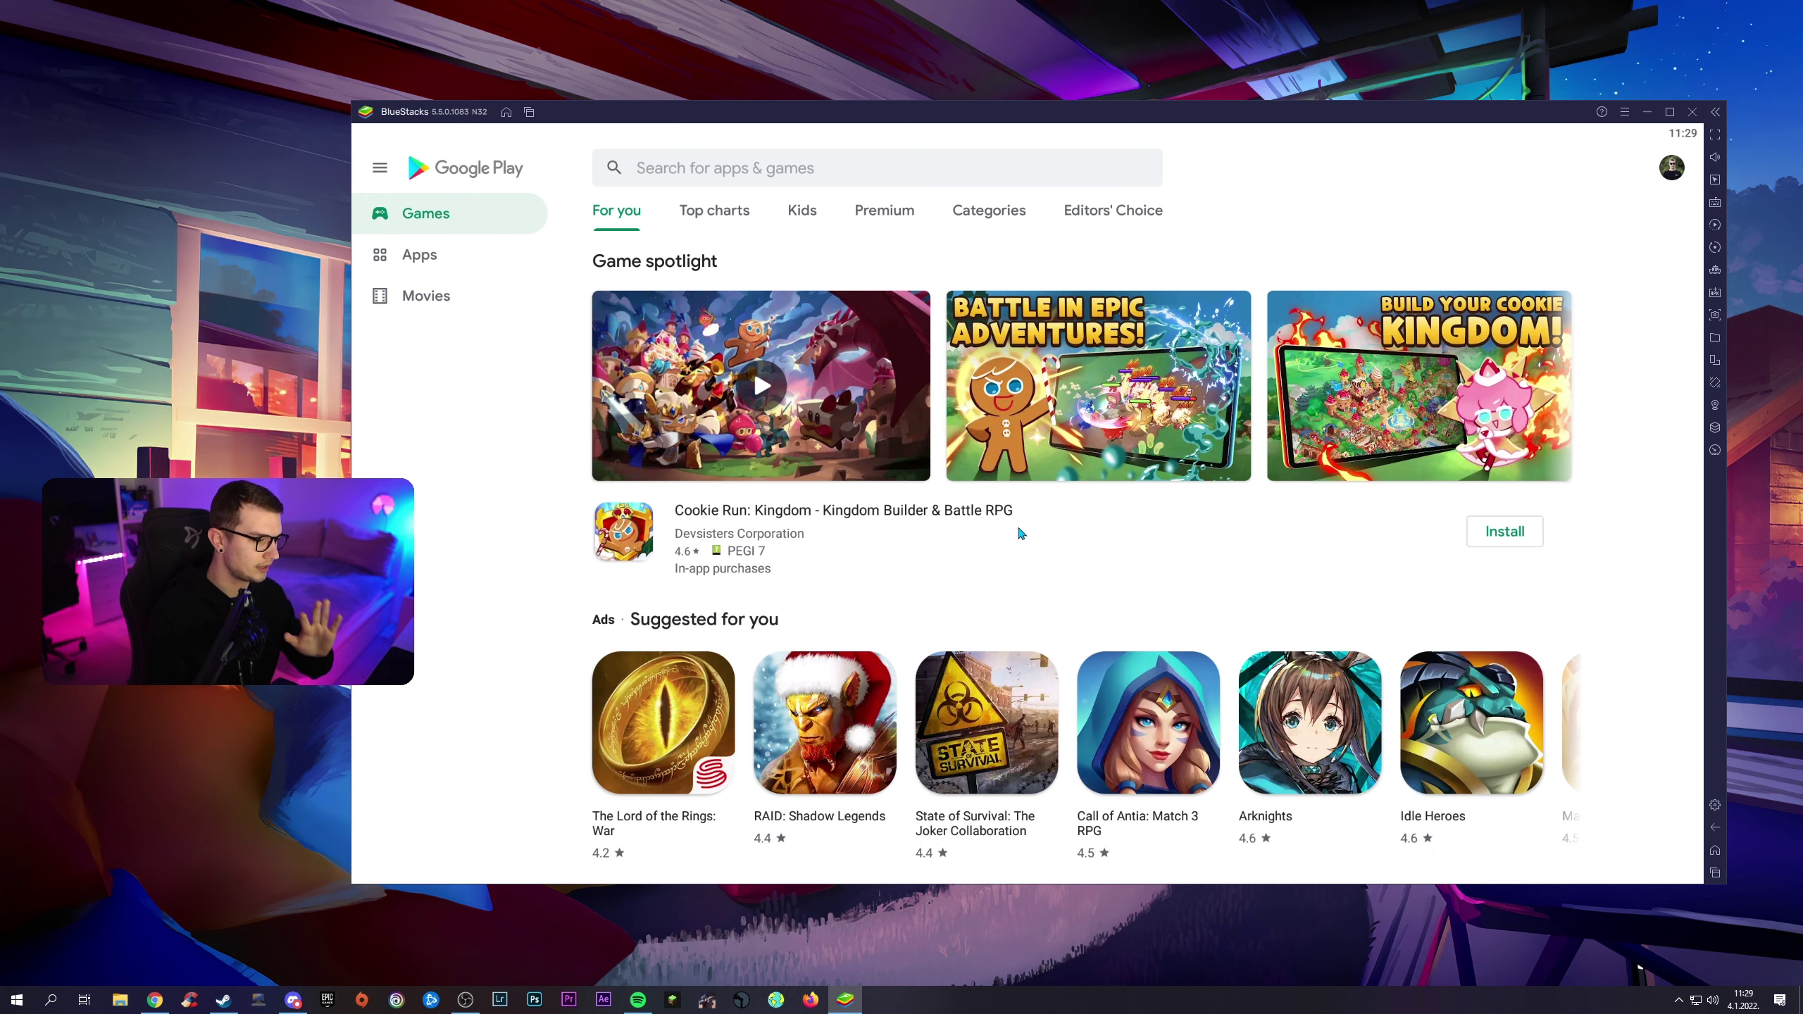
pyautogui.scroll(-5, 1017, 554)
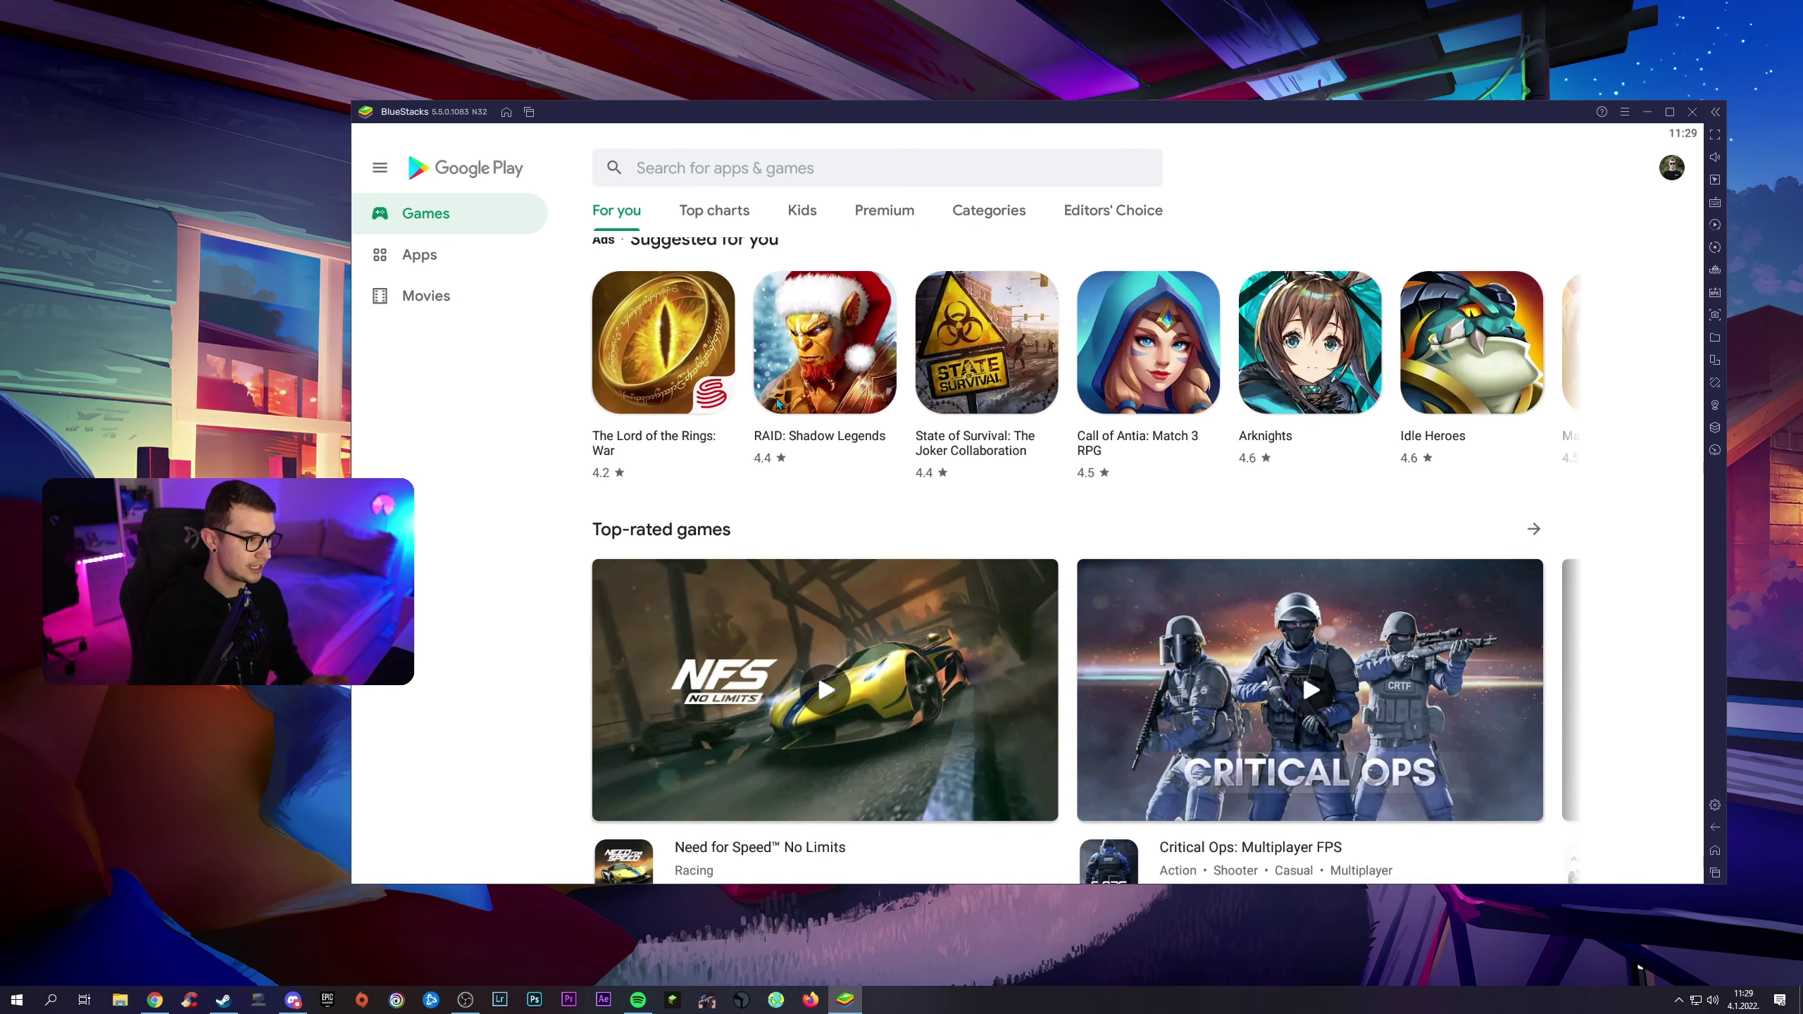
pyautogui.scroll(-3, 855, 524)
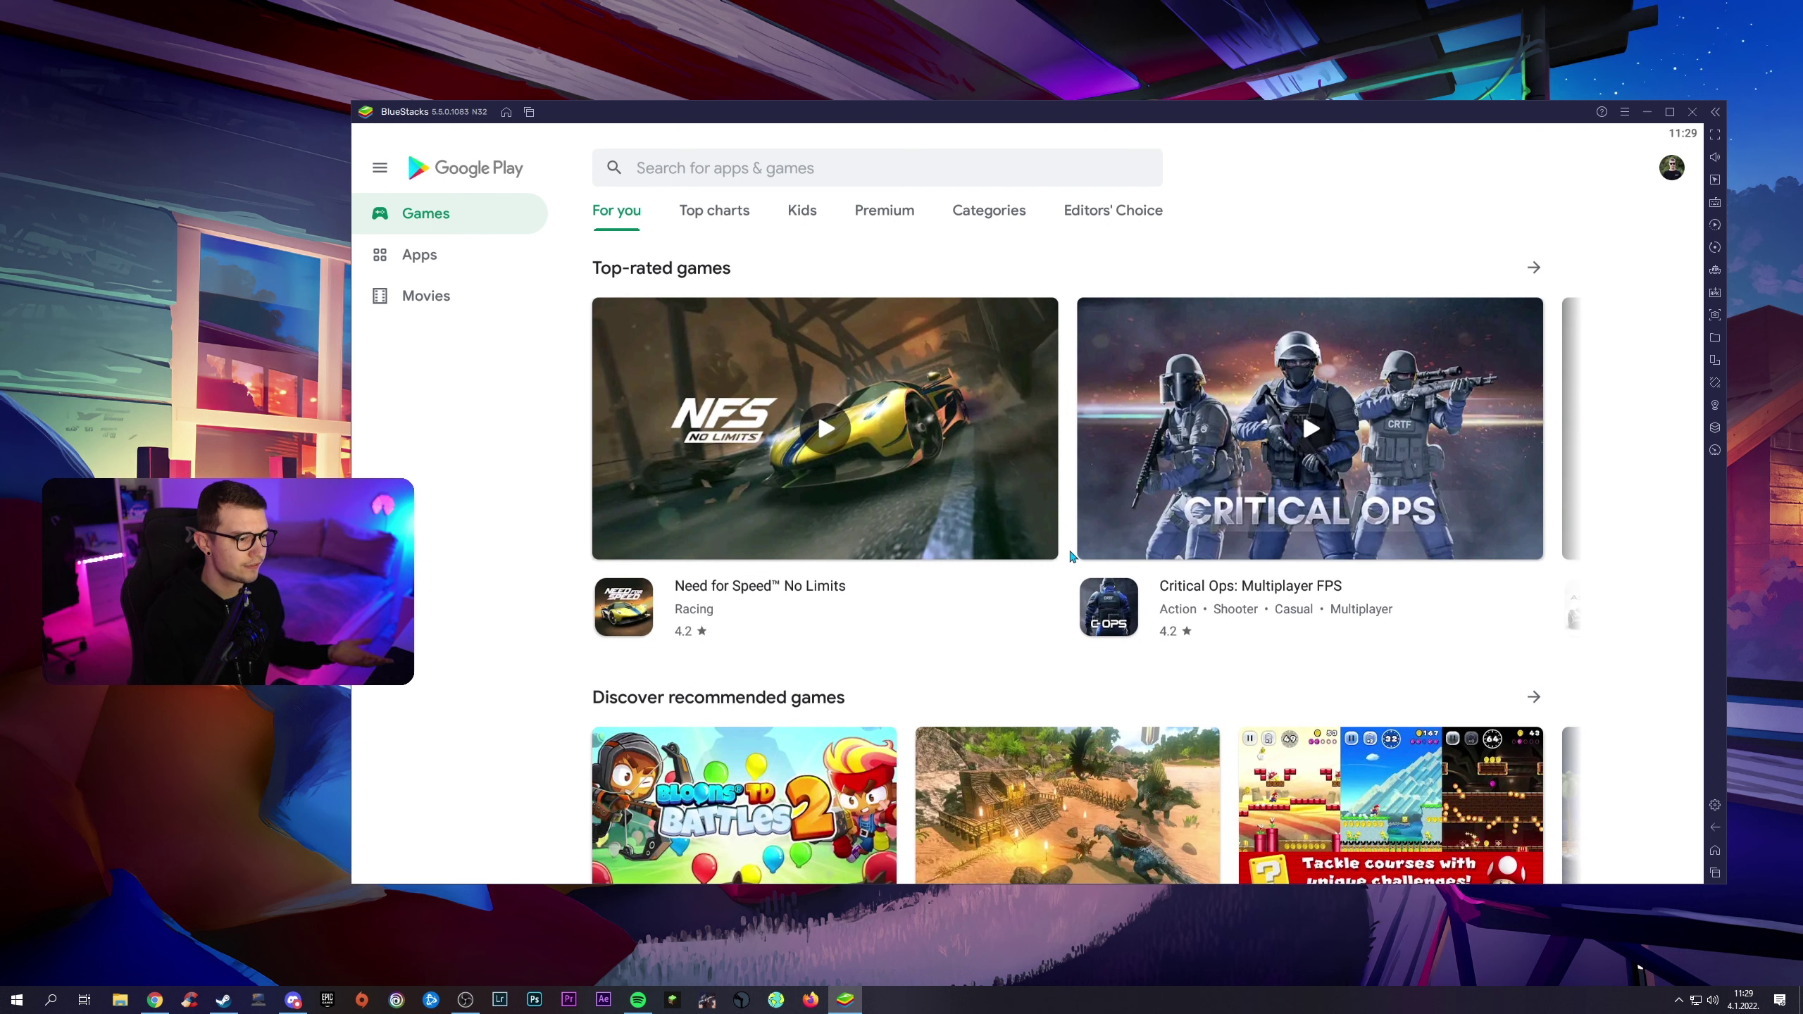
pyautogui.scroll(-4, 1020, 575)
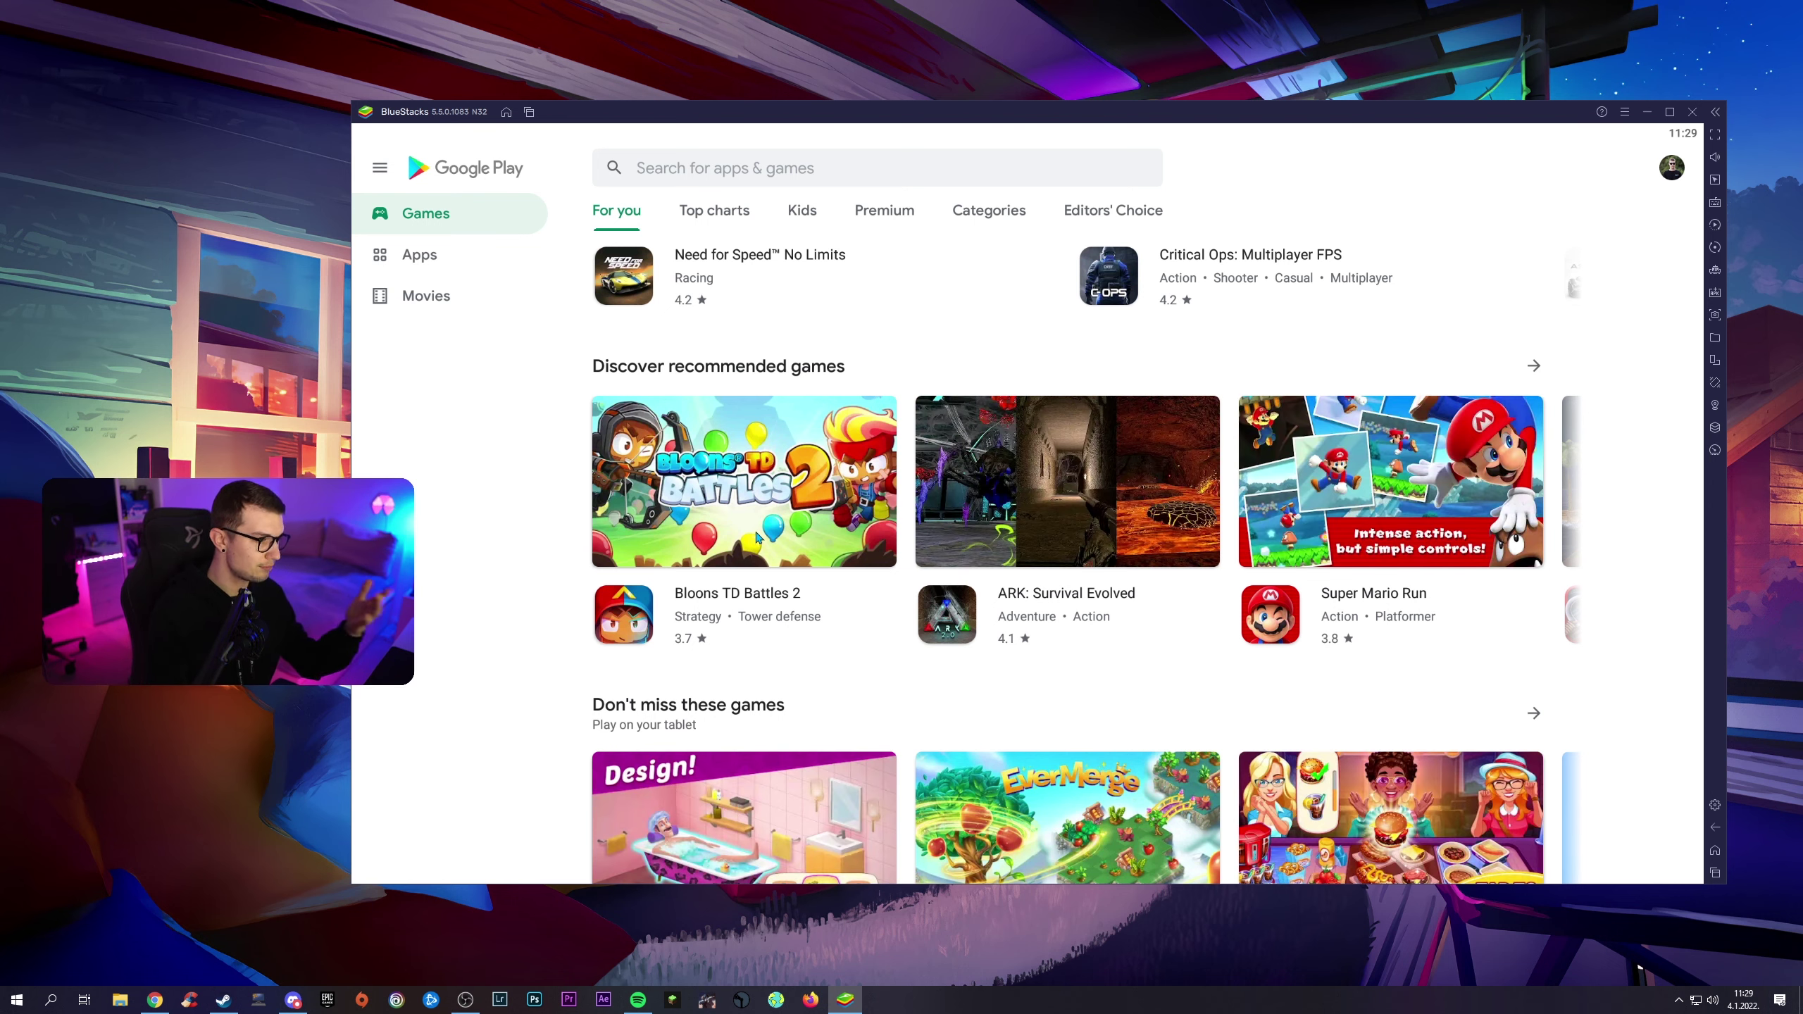
pyautogui.scroll(-3, 755, 547)
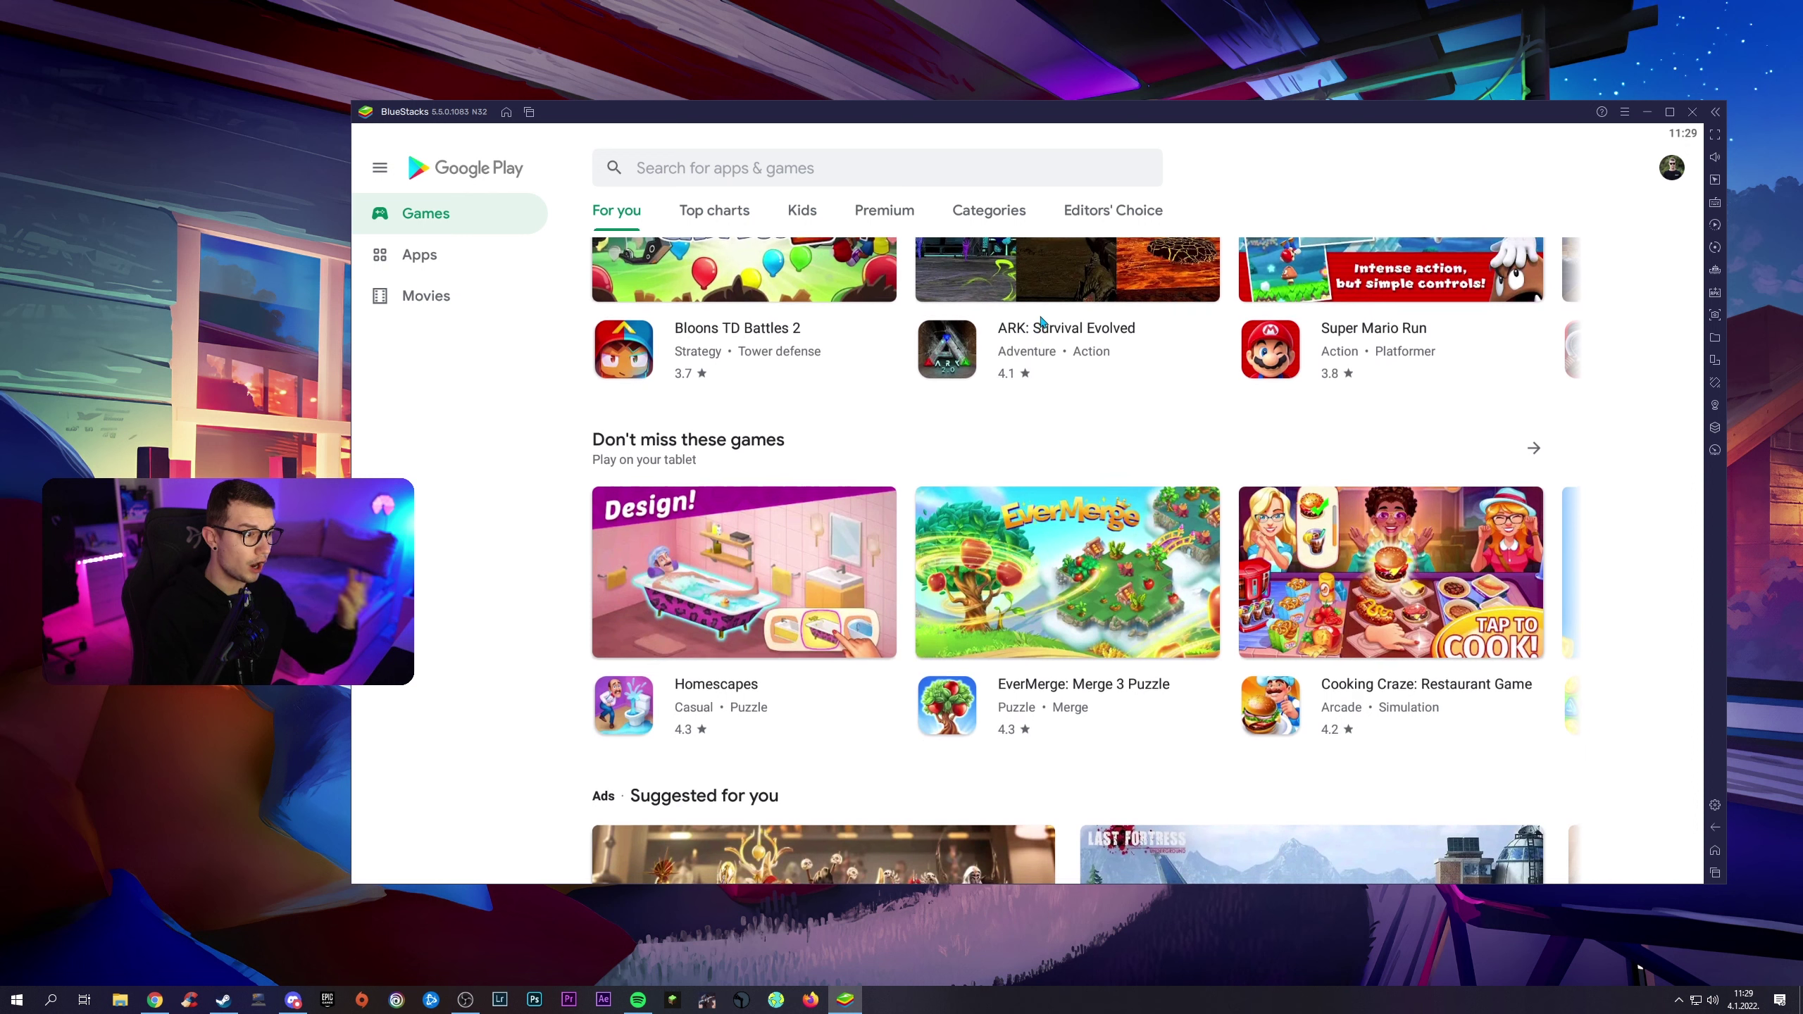
pyautogui.scroll(3, 745, 543)
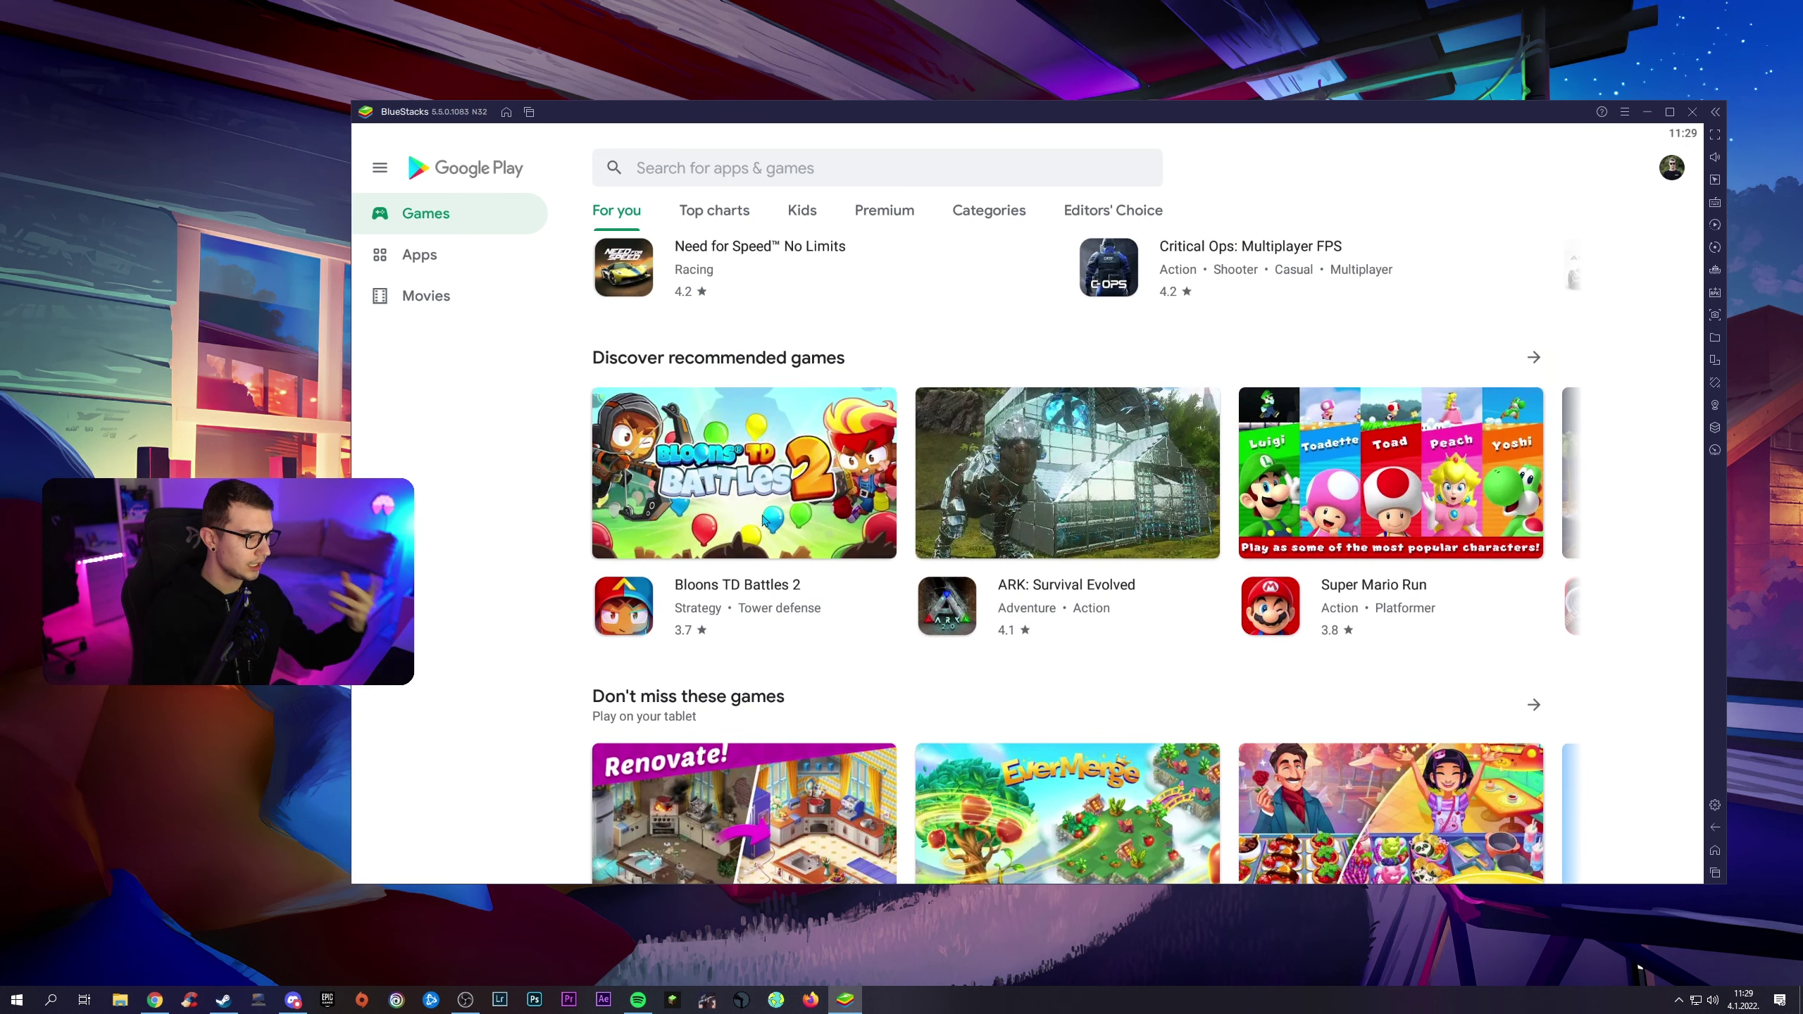
pyautogui.click(765, 519)
pyautogui.click(1287, 244)
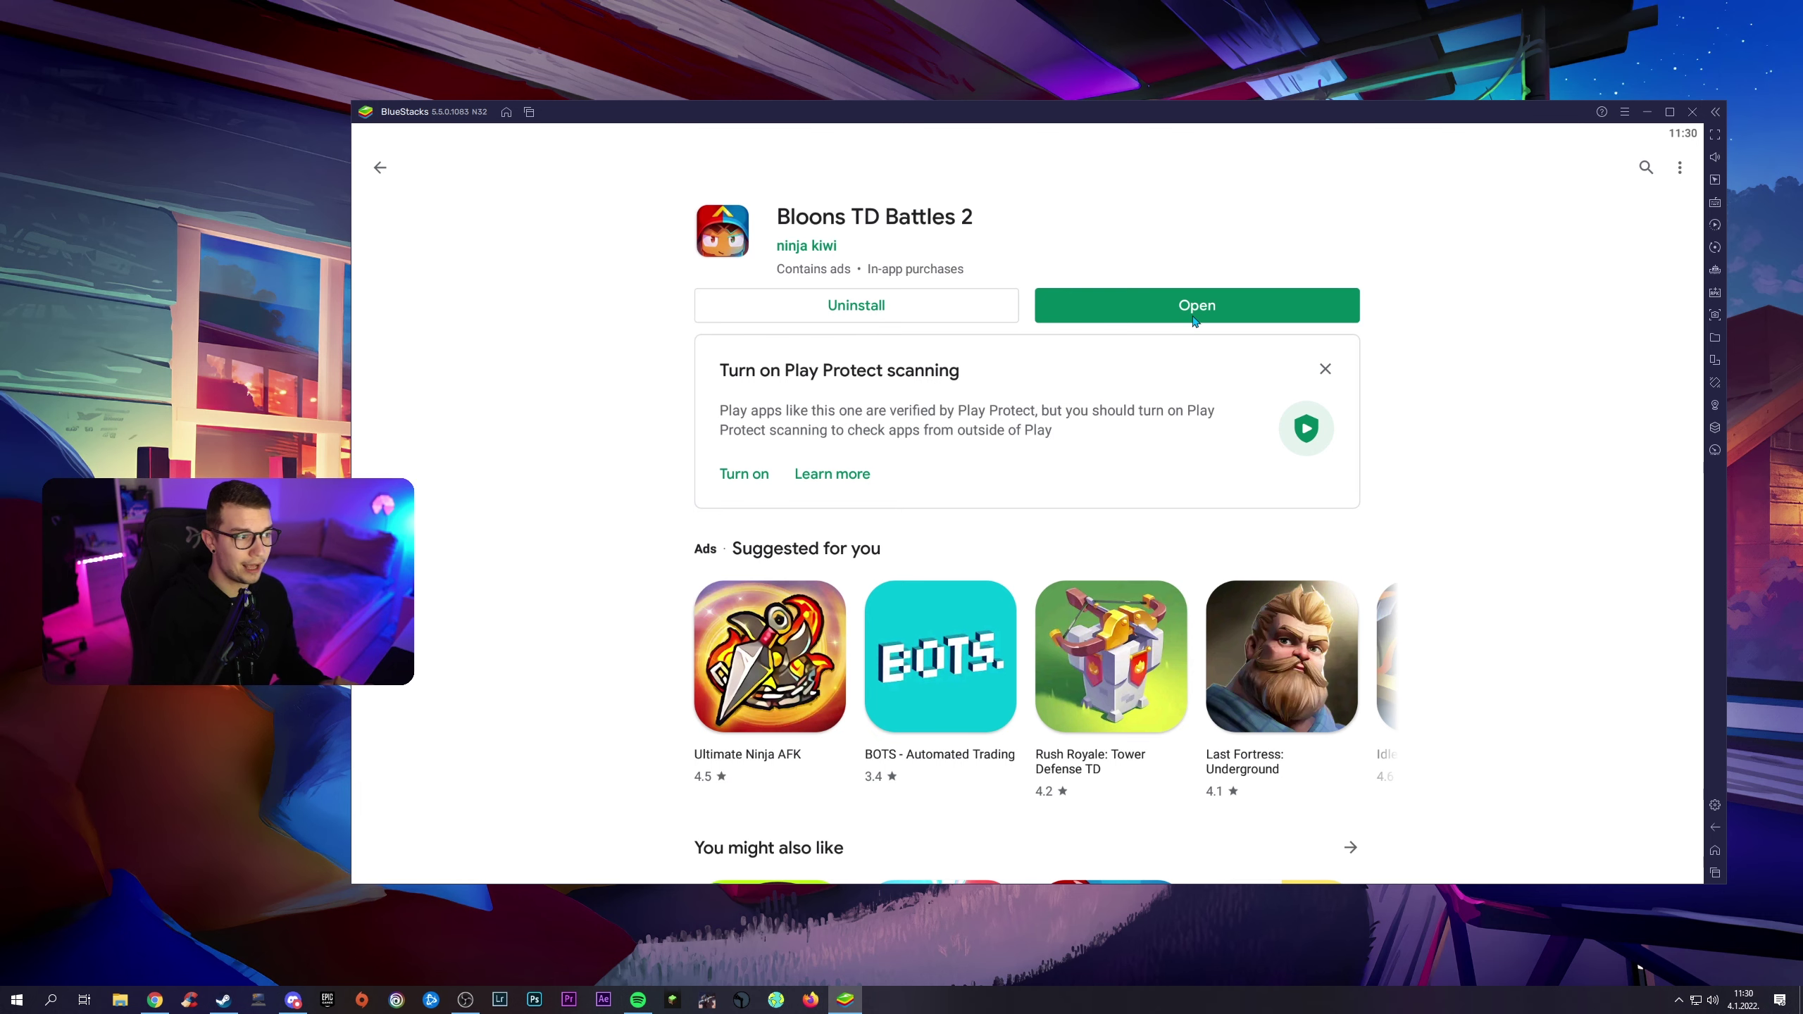
# - Launch Bloons TD Battles 2 and create a Google Play Games gamer ID named Agent
pyautogui.click(1193, 321)
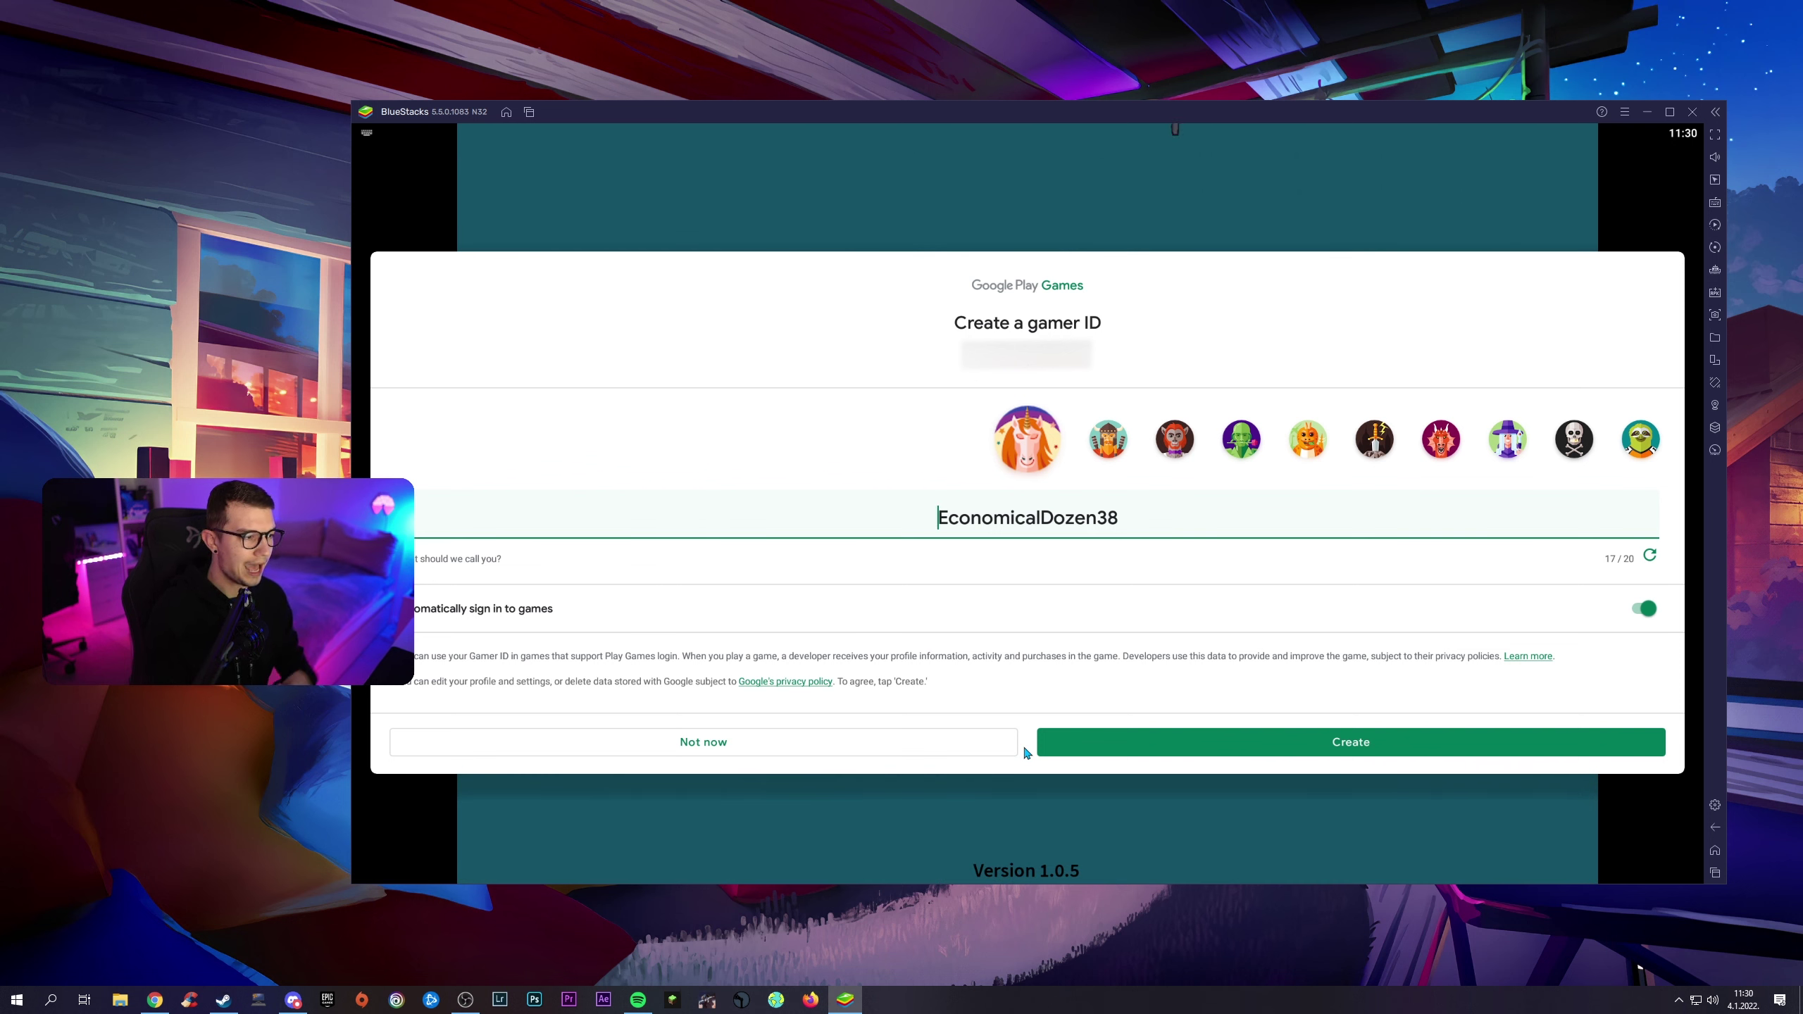
pyautogui.click(861, 534)
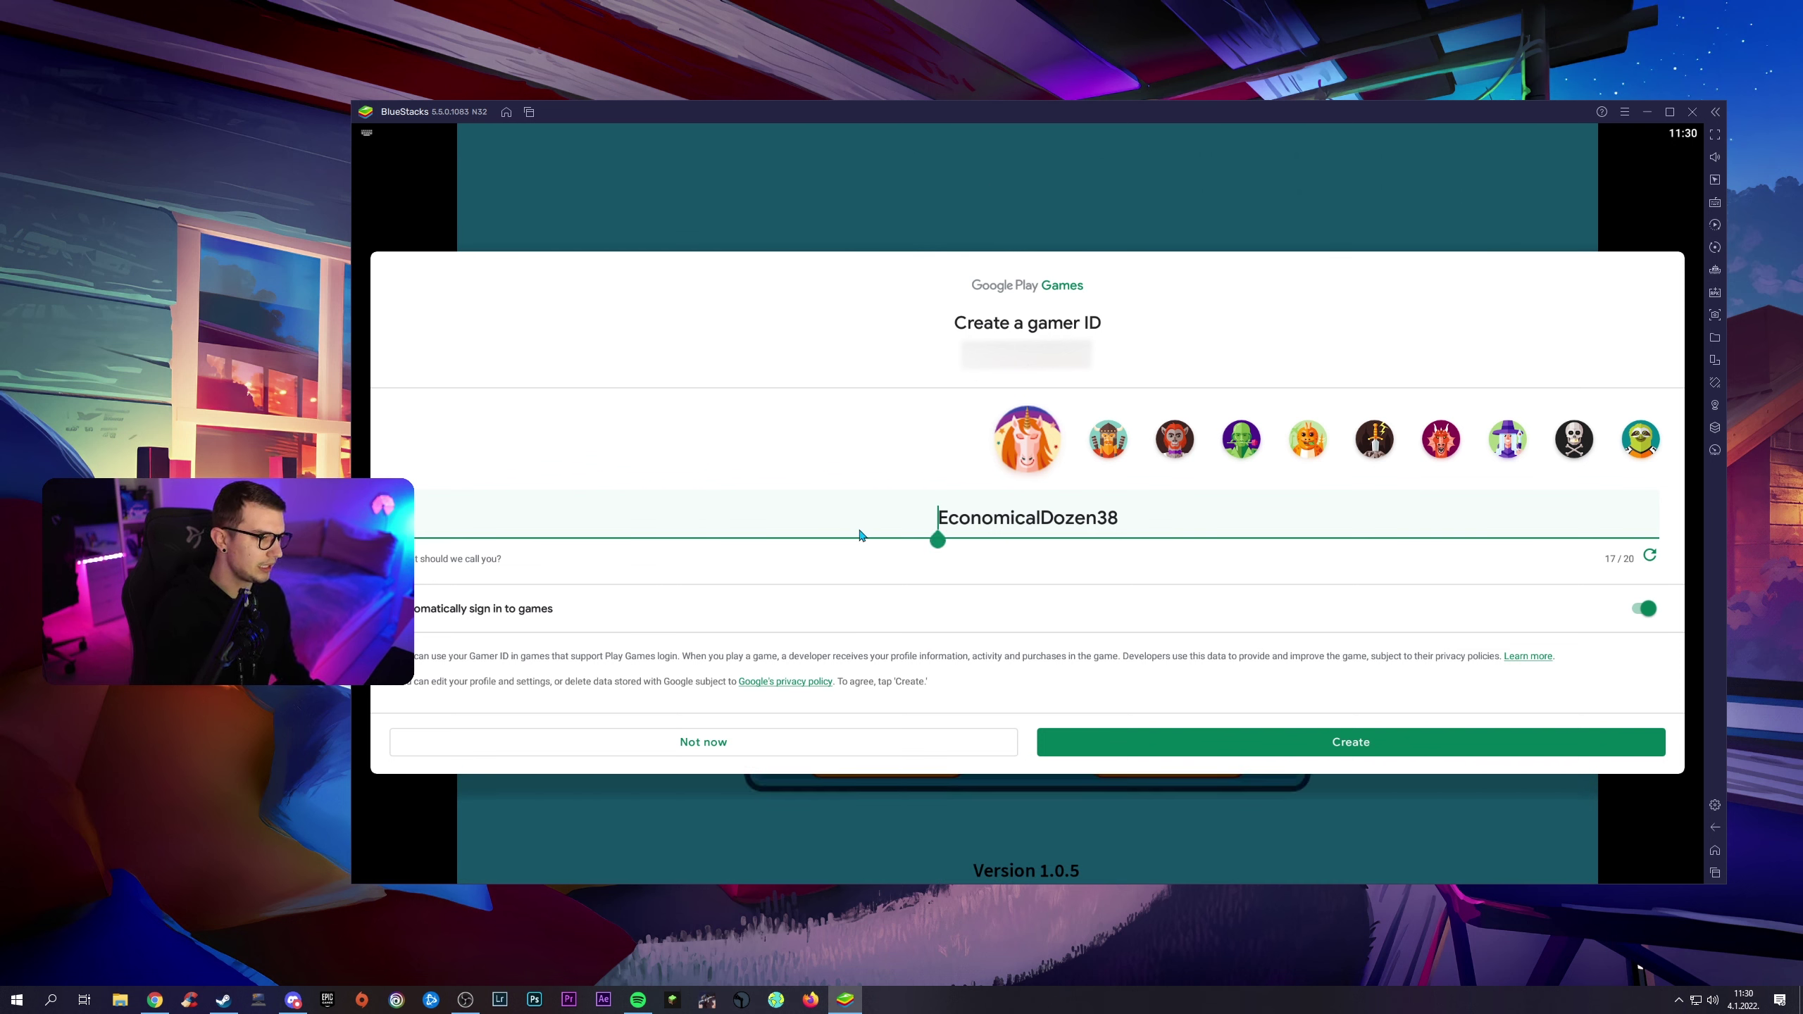
pyautogui.hotkey('ctrl', 'a')
pyautogui.press('BackSpace')
pyautogui.write('Agent')
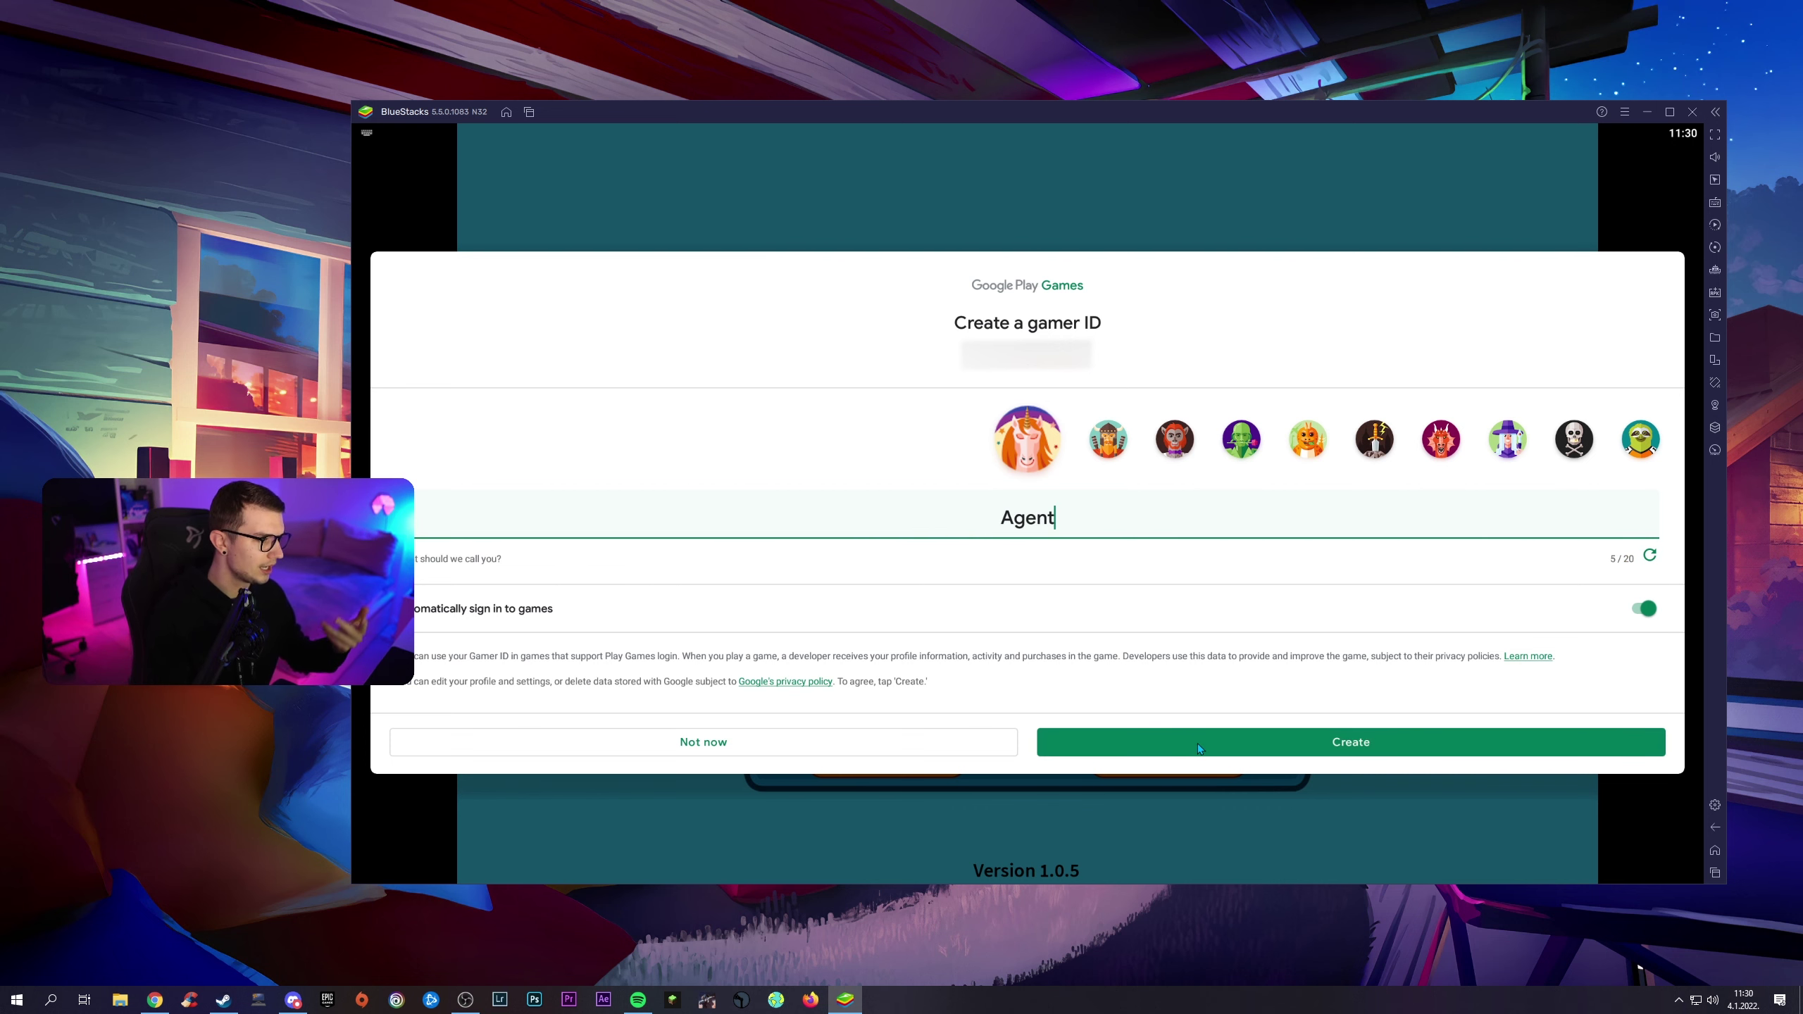
pyautogui.click(1271, 740)
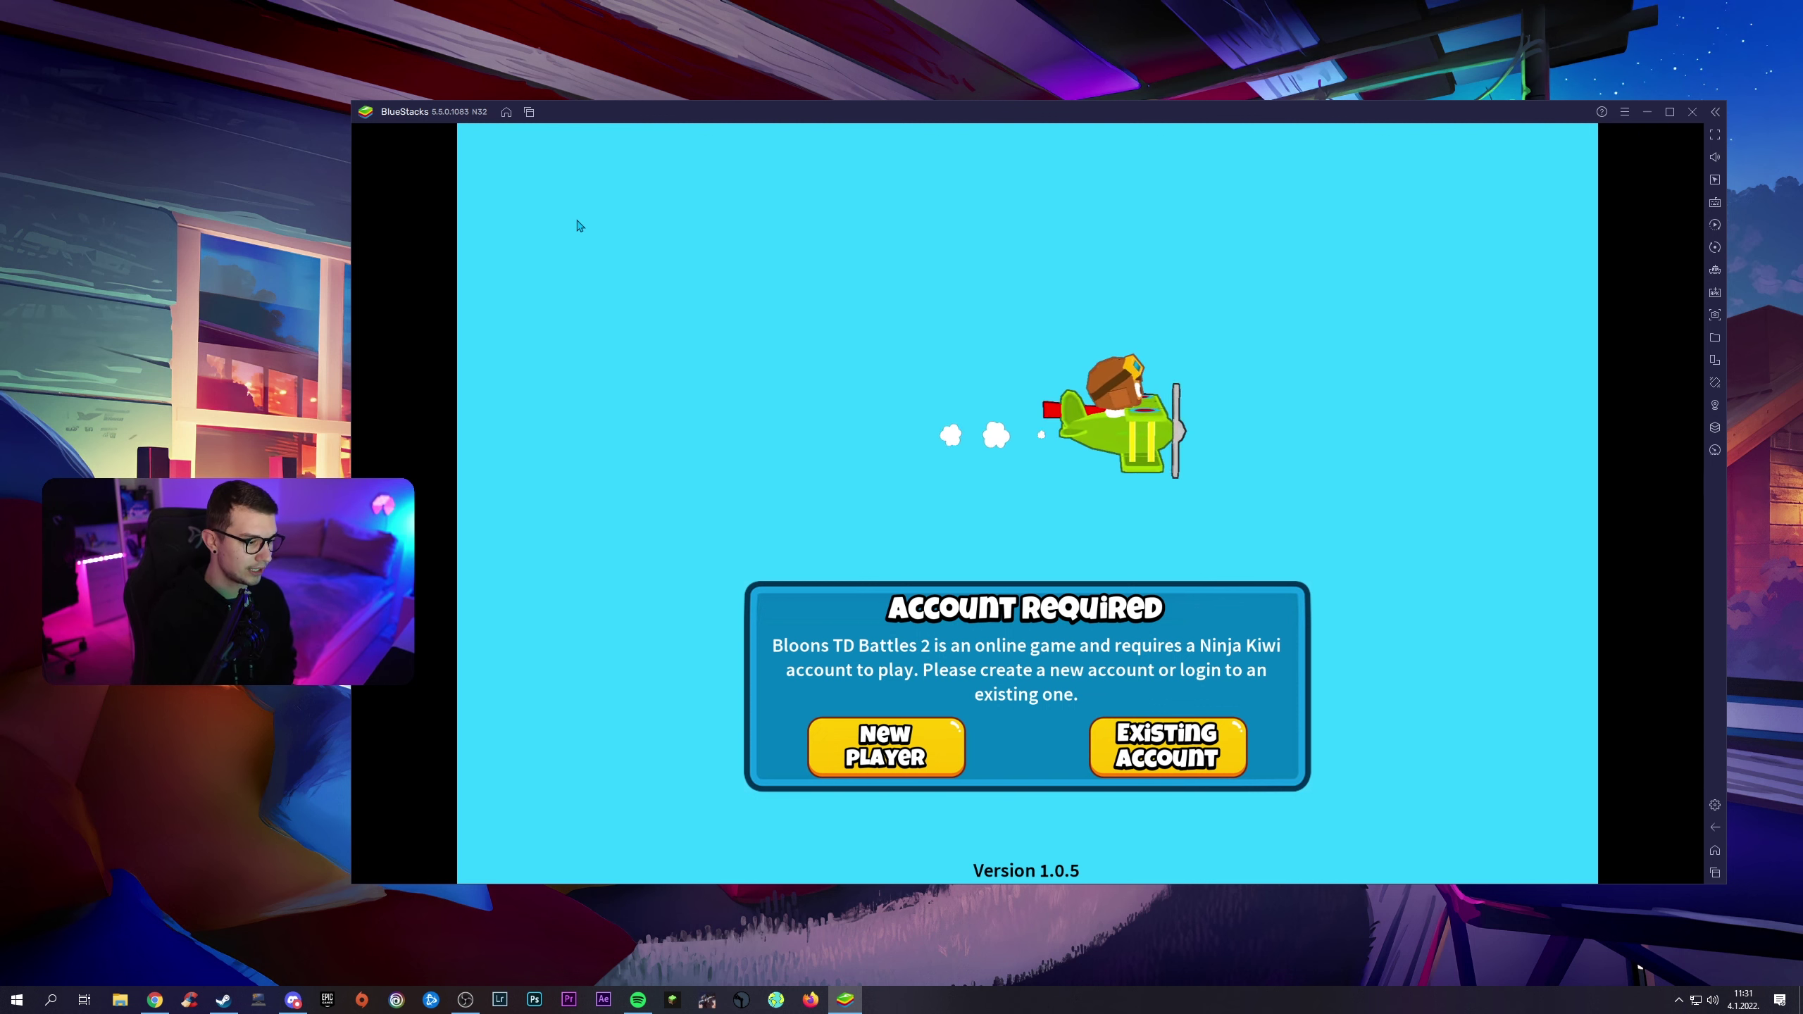
# - Leave the game, view the Settings within System apps, and return to the home screen
pyautogui.click(506, 114)
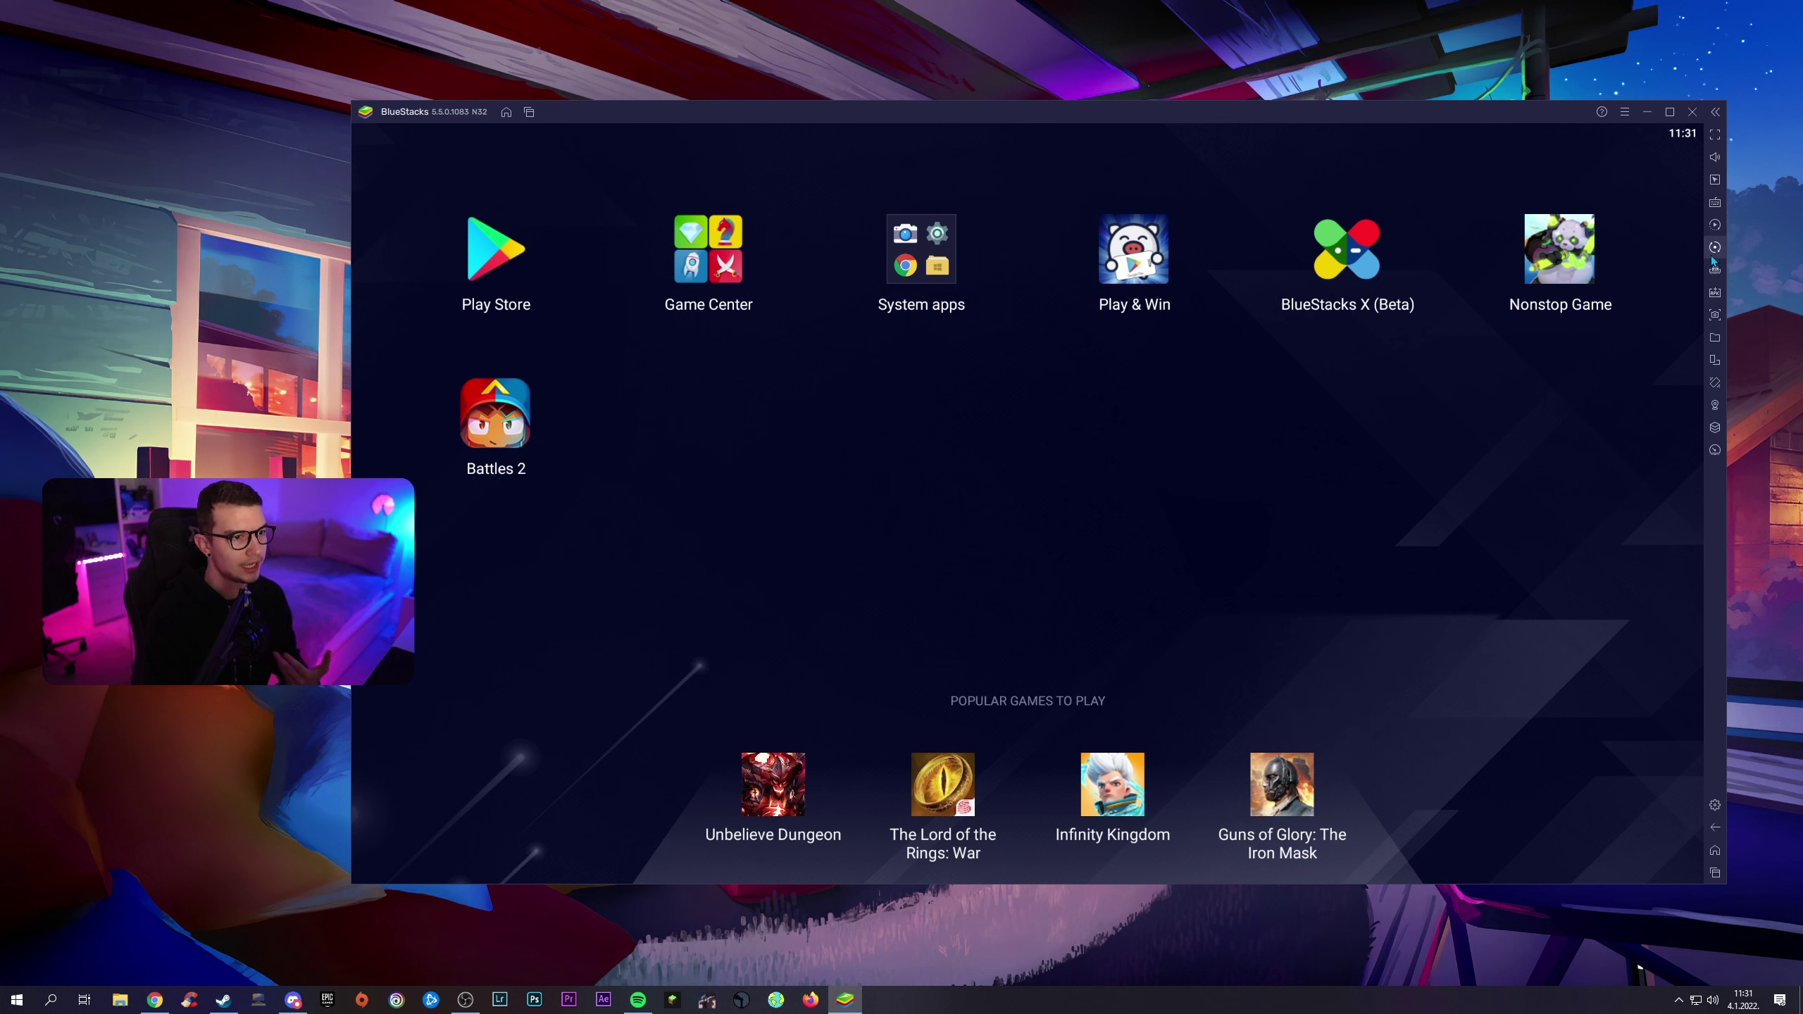
pyautogui.click(916, 294)
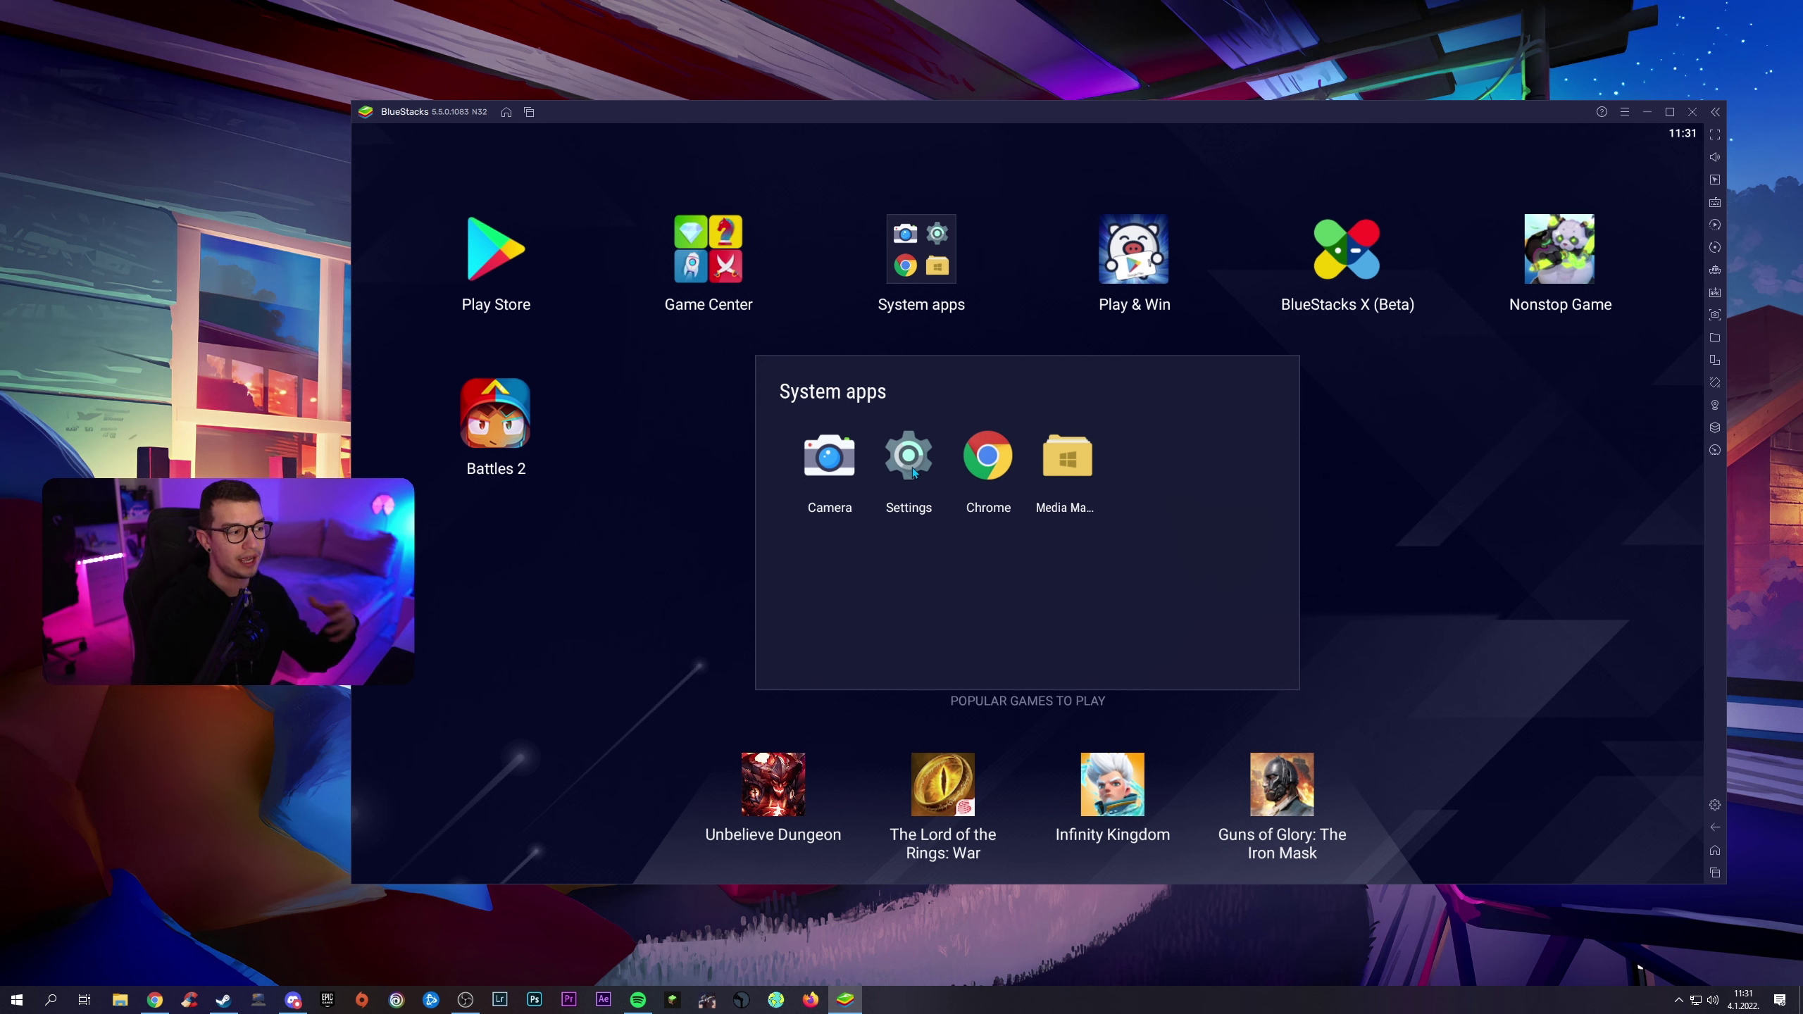
pyautogui.click(922, 460)
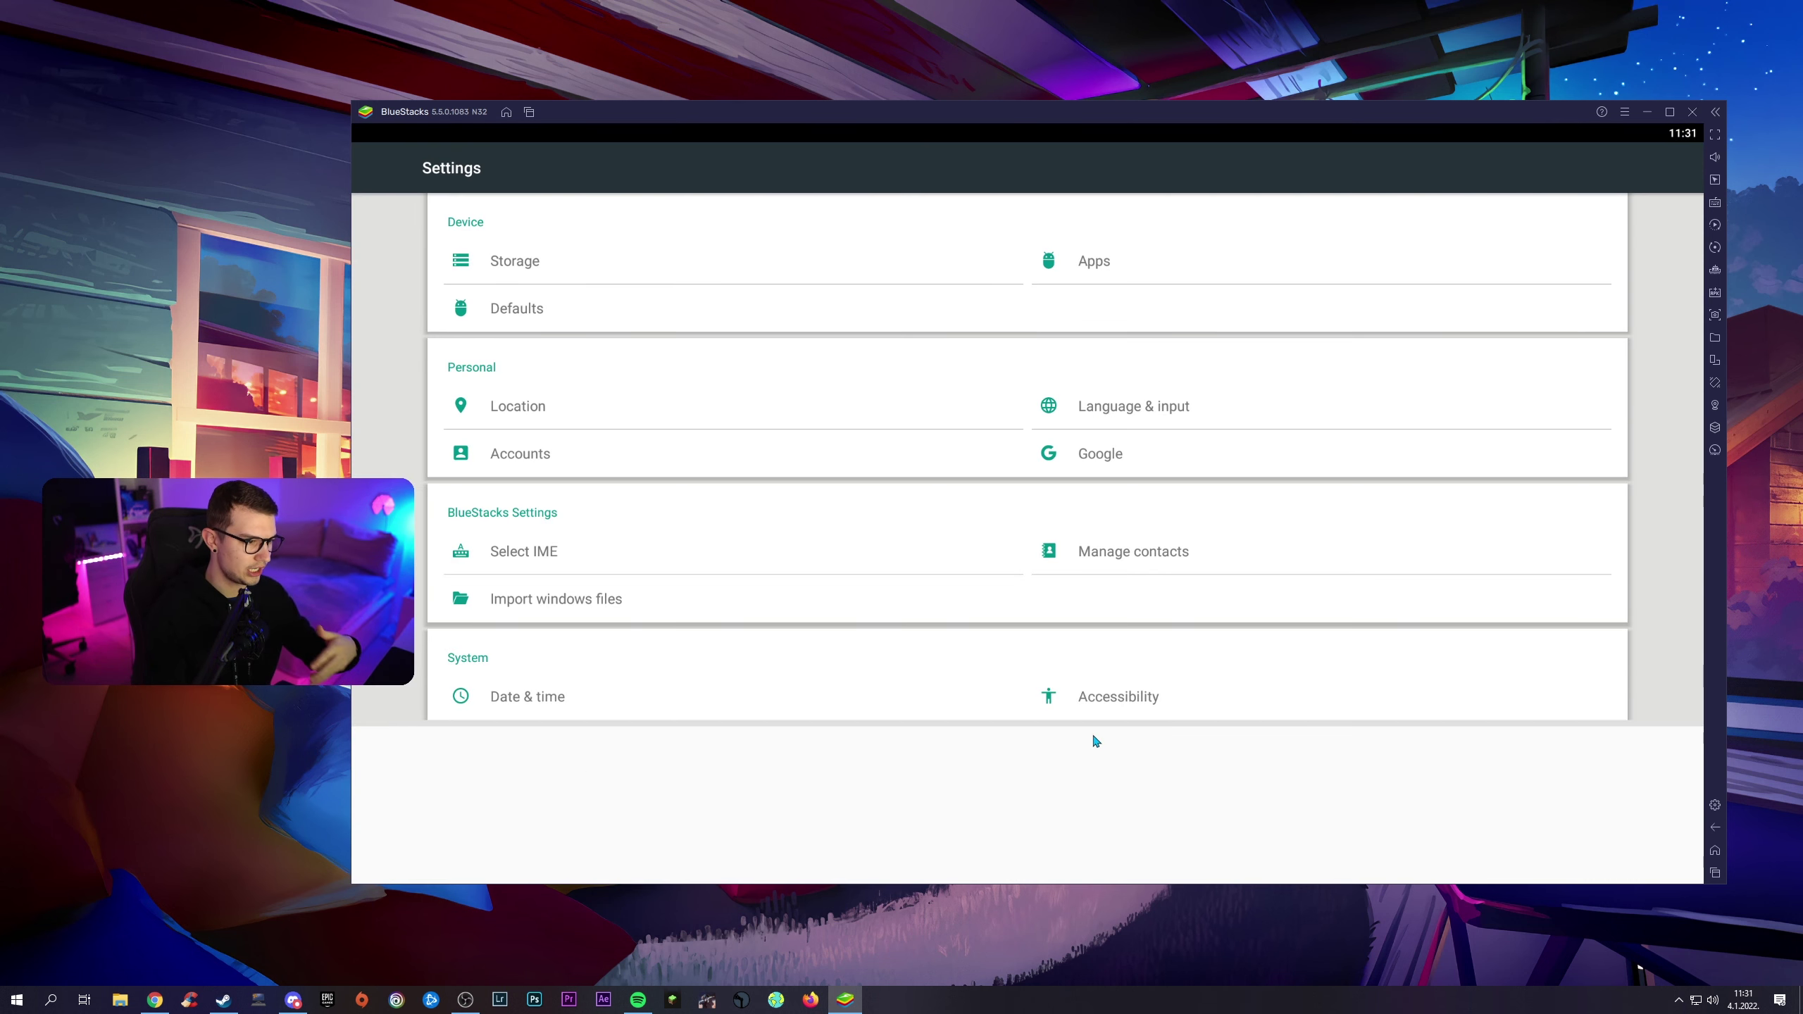
pyautogui.click(506, 111)
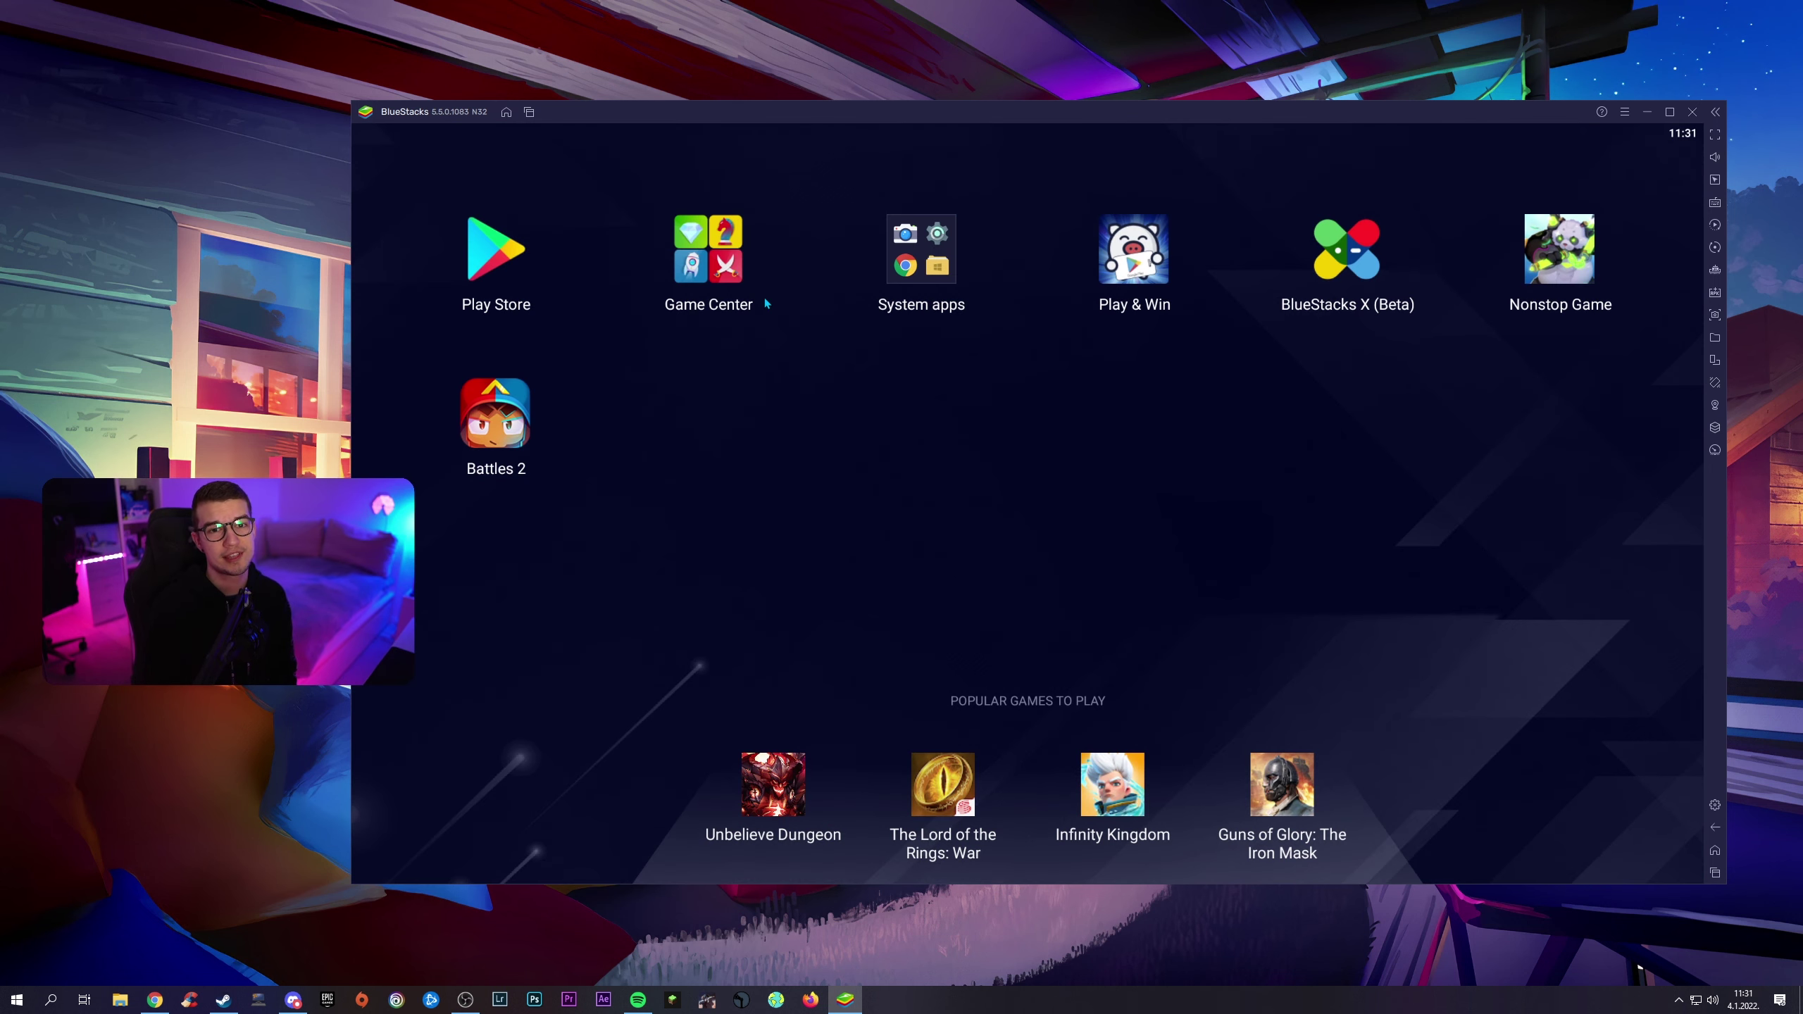